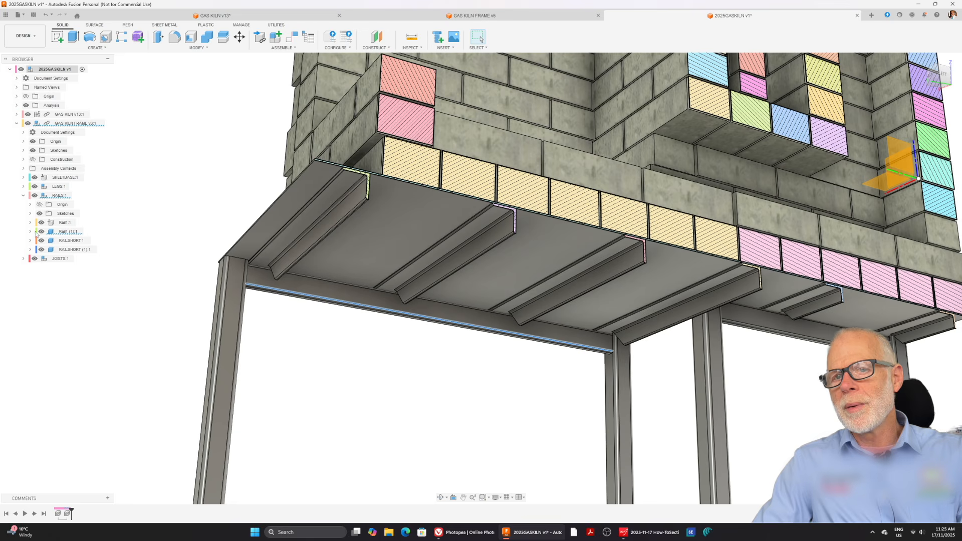
Isolate the body of the second Rail1 component in the RAILS subassembly of the gas kiln frame.
click(30, 232)
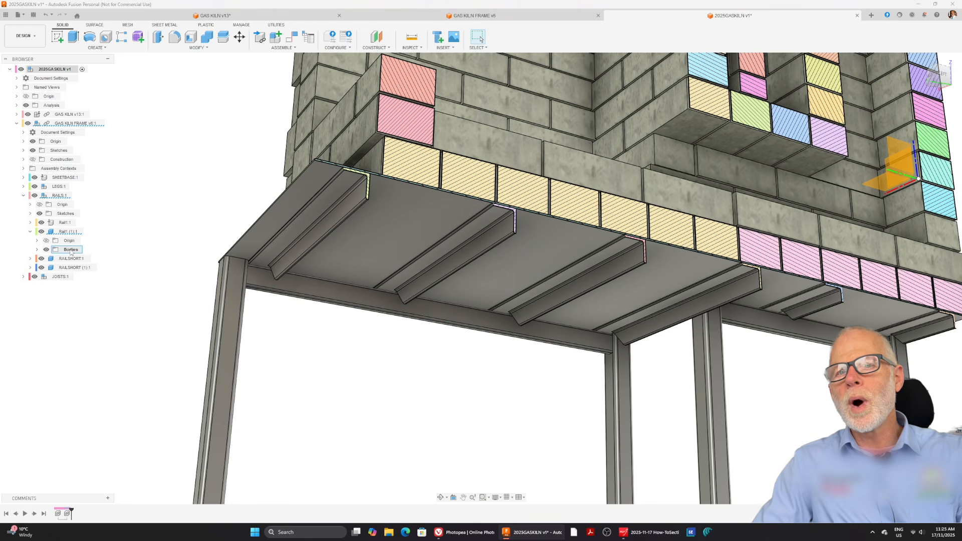
click(36, 250)
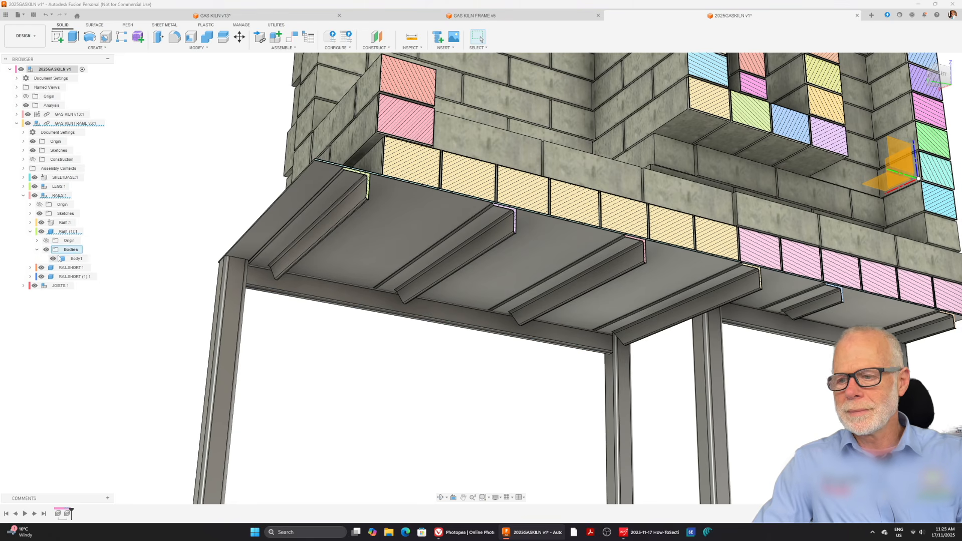
click(76, 259)
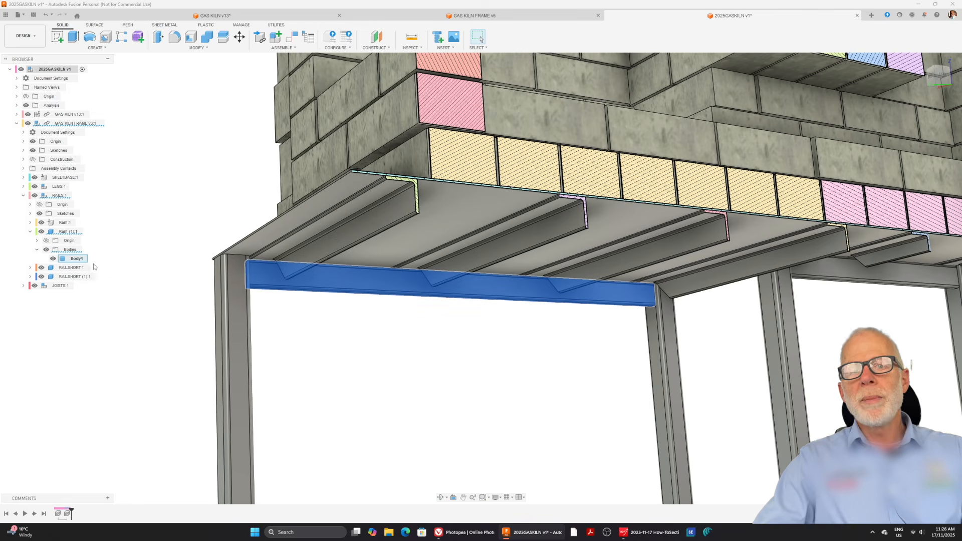
right_click(83, 260)
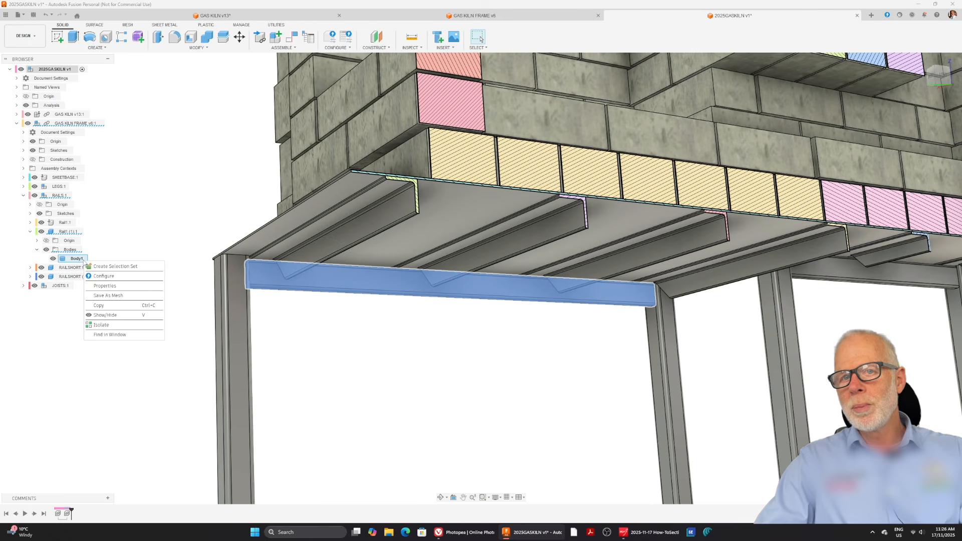
click(102, 325)
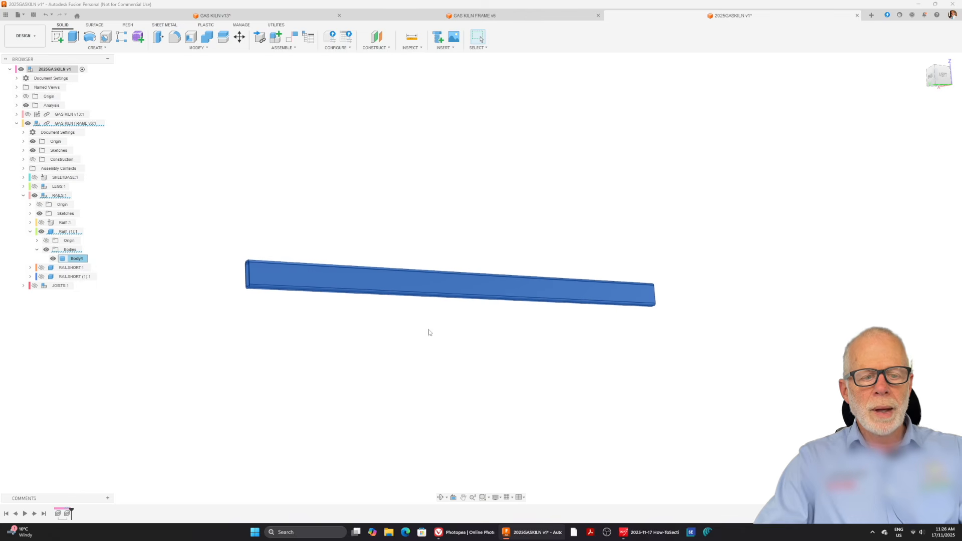
mouse_move(423, 332)
shift+middle_down()
mouse_move(382, 318)
mouse_move(403, 326)
mouse_move(443, 309)
mouse_move(419, 322)
mouse_move(420, 337)
mouse_move(451, 329)
mouse_move(452, 311)
mouse_move(433, 323)
shift+middle_up()
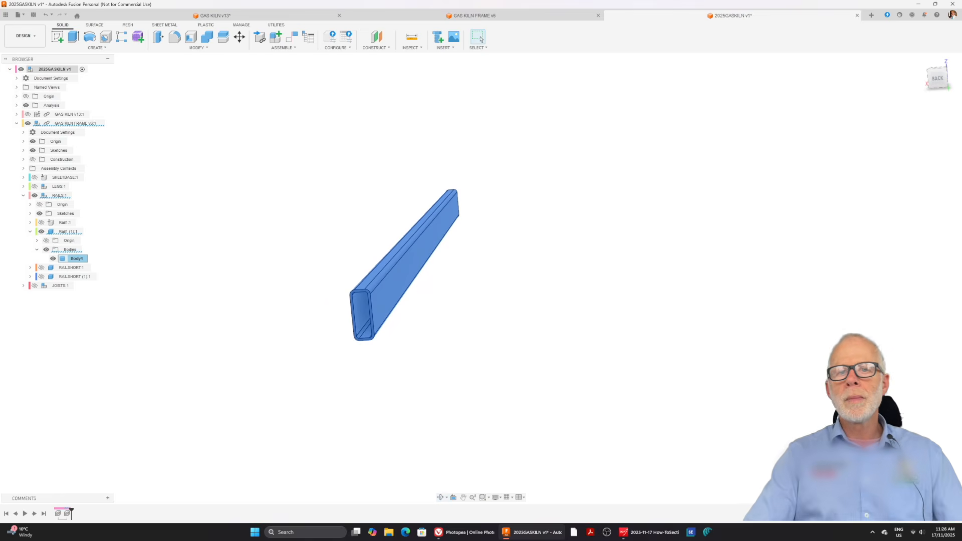
scroll(558, 255, up, 3)
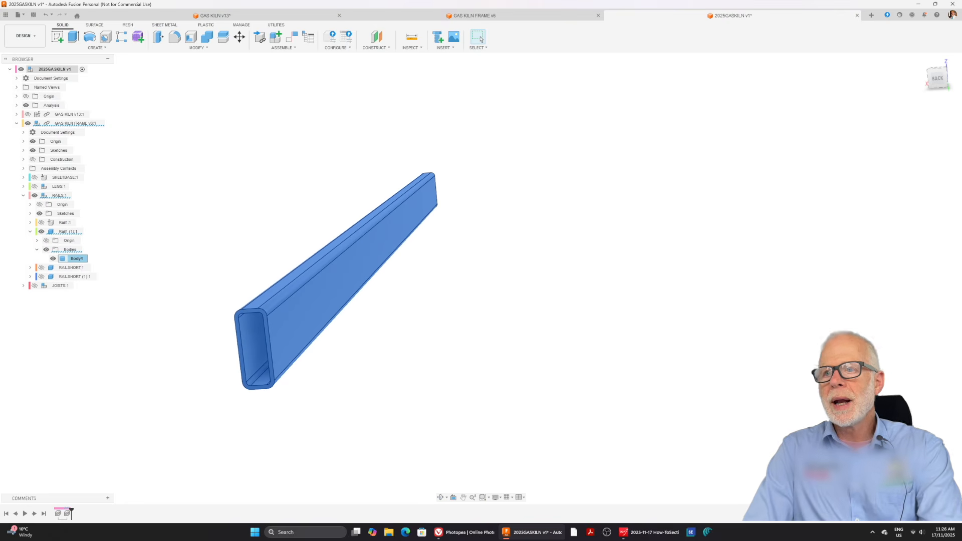
click(779, 279)
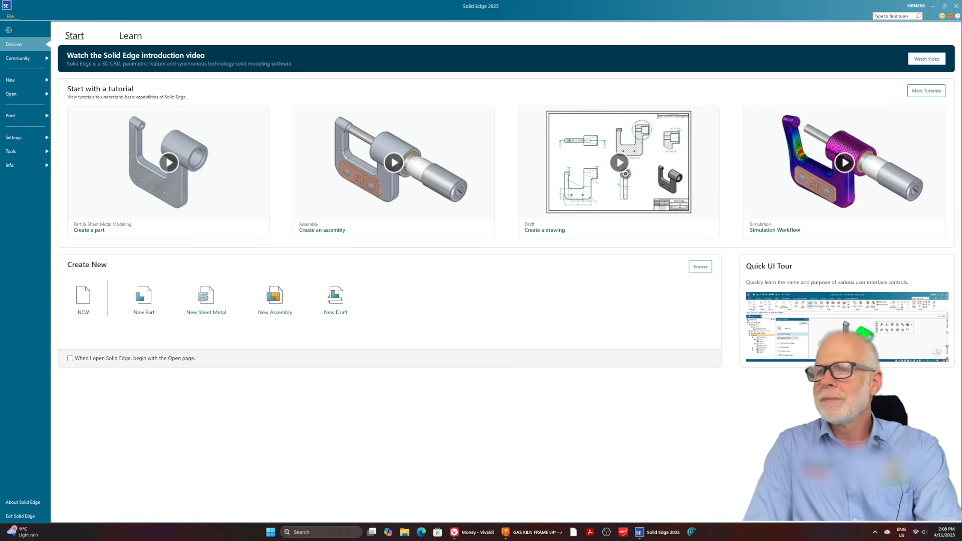
In Solid Edge, create a new part and sketch a 20 mm wide, 50 mm high rectangle centred on the origin in the front plane.
click(142, 296)
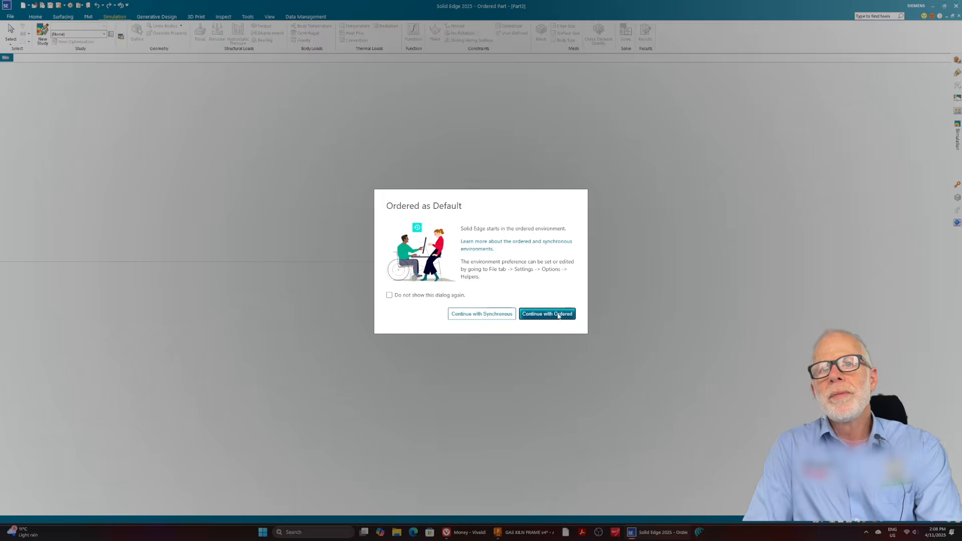
click(558, 315)
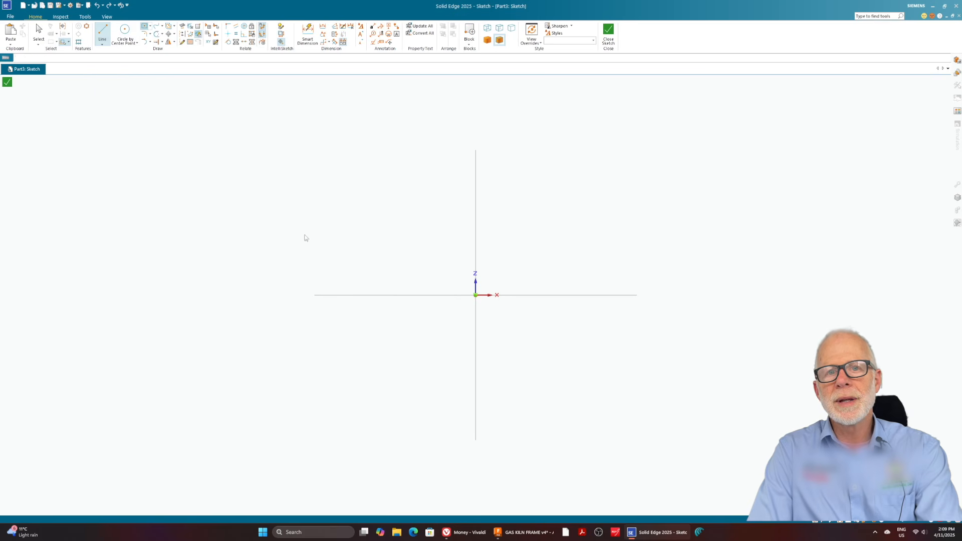
key(r)
click(475, 295)
text(20)
key(Tab)
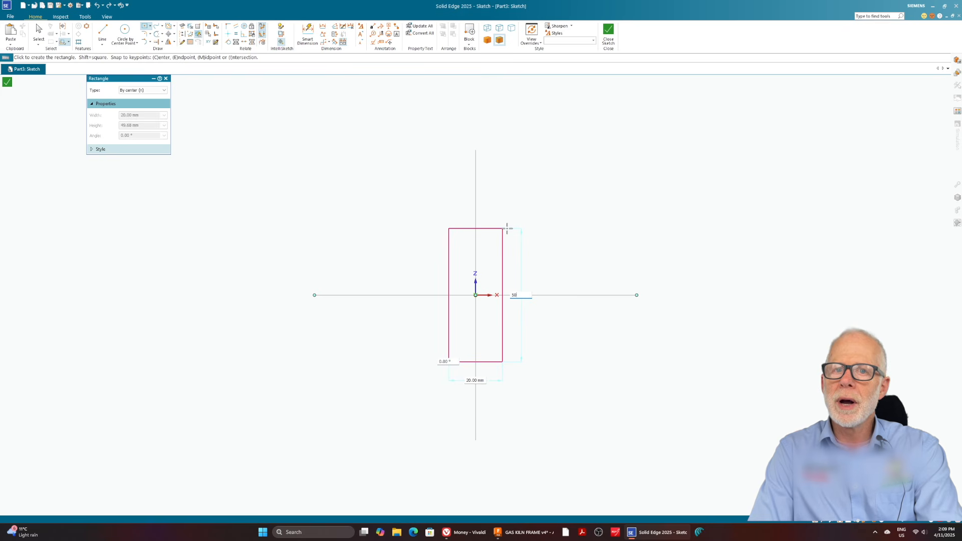
click(561, 293)
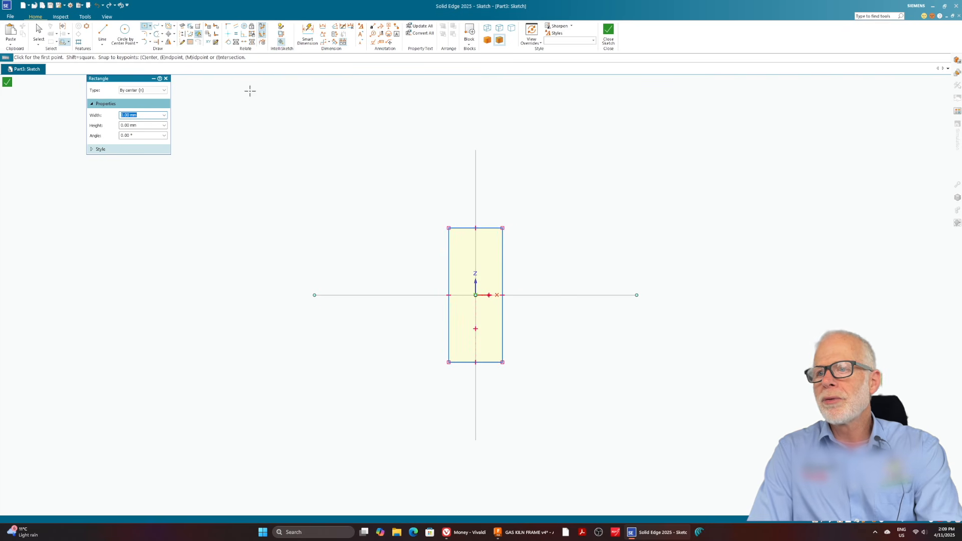
click(166, 78)
Fillet the four corners of the rectangle with a 5 mm radius.
click(143, 33)
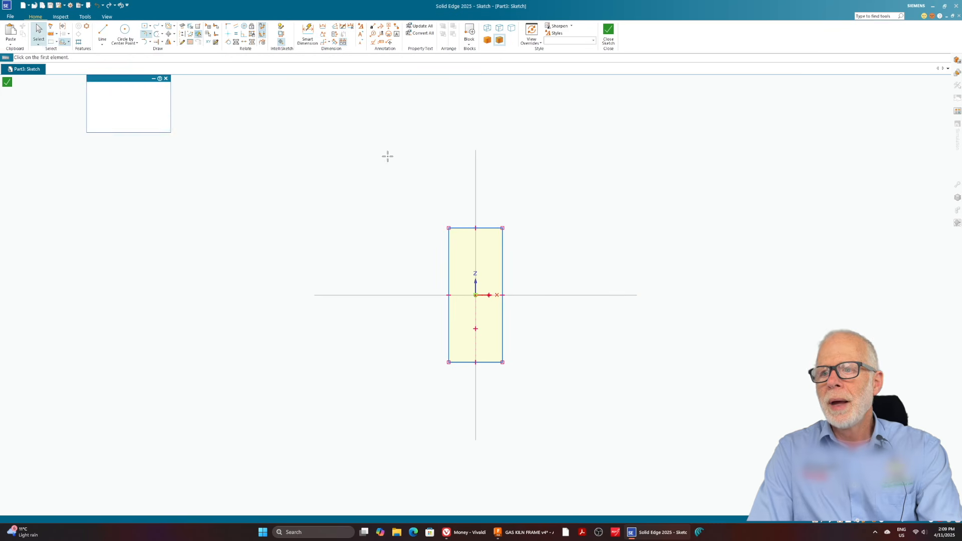
click(449, 246)
click(483, 228)
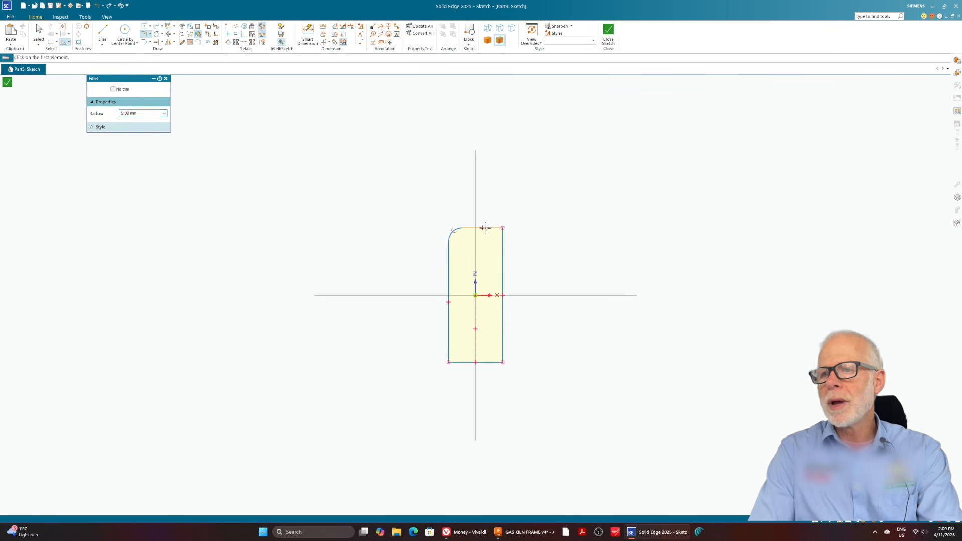
click(465, 362)
click(448, 346)
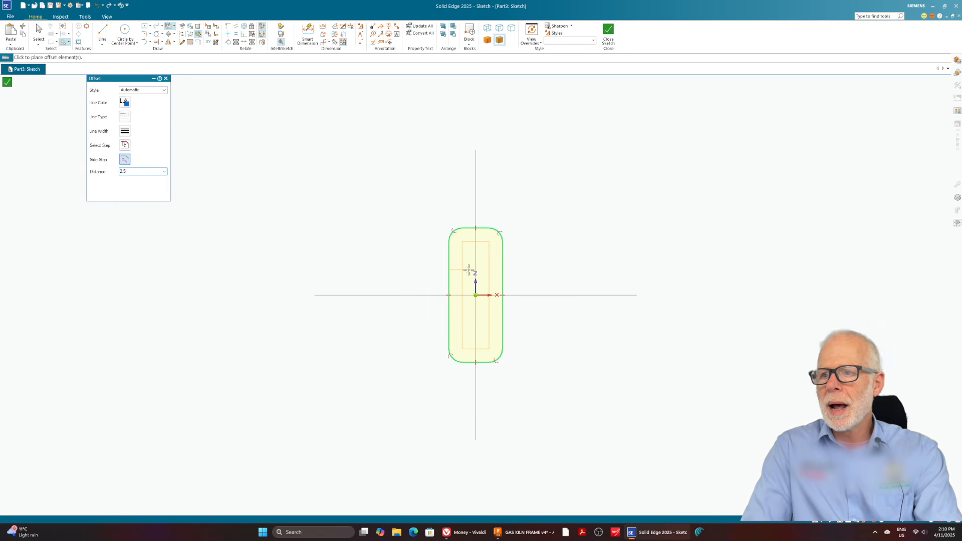
Offset the rounded rectangle inward by 2.5 mm and close the sketch.
click(479, 281)
click(608, 32)
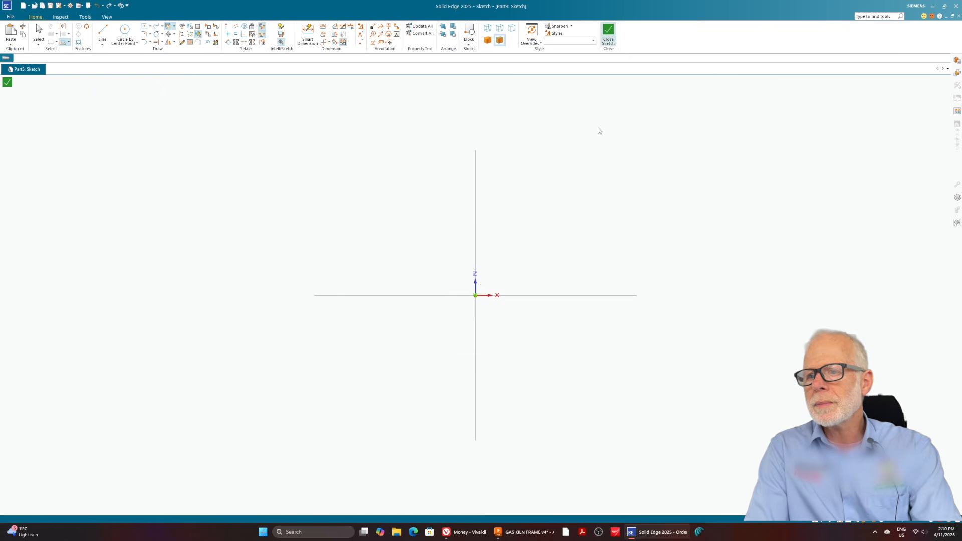
click(155, 88)
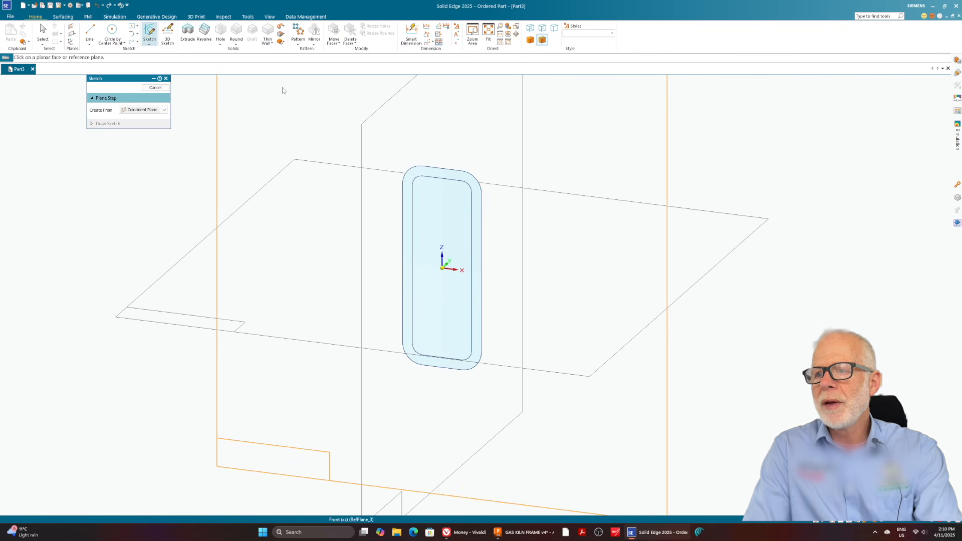
right_click(169, 84)
click(176, 90)
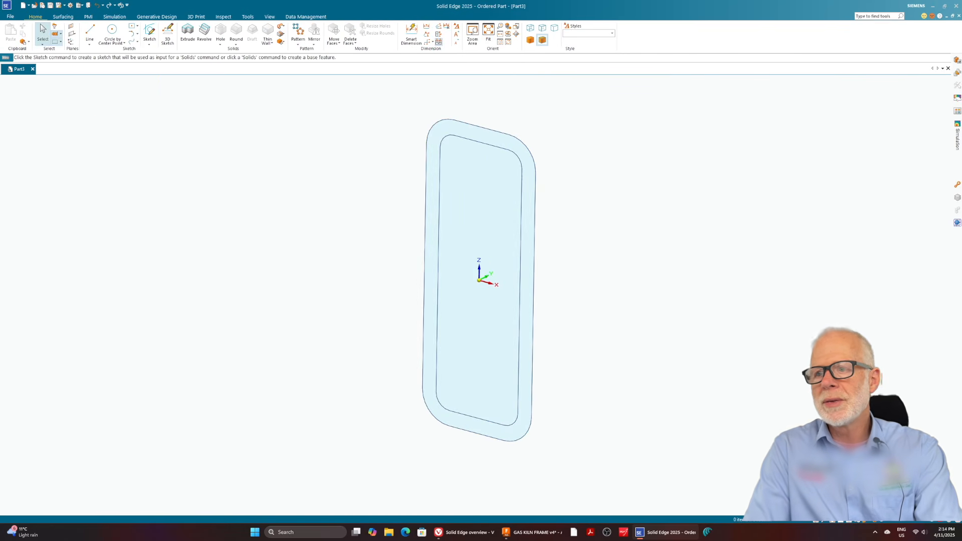
Extrude the hollow tube profile to a distance of 1156 mm and finish the feature.
click(188, 34)
click(462, 136)
right_click(463, 136)
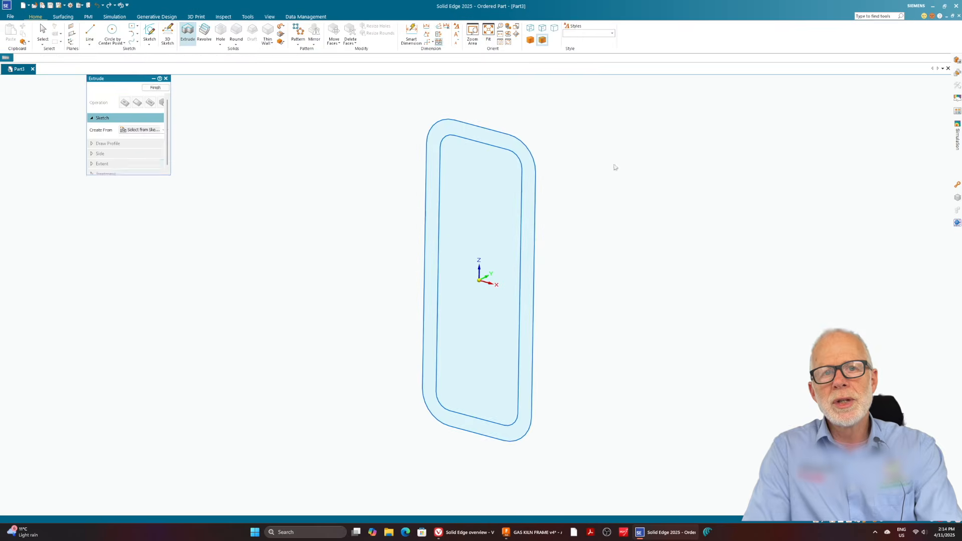
click(148, 199)
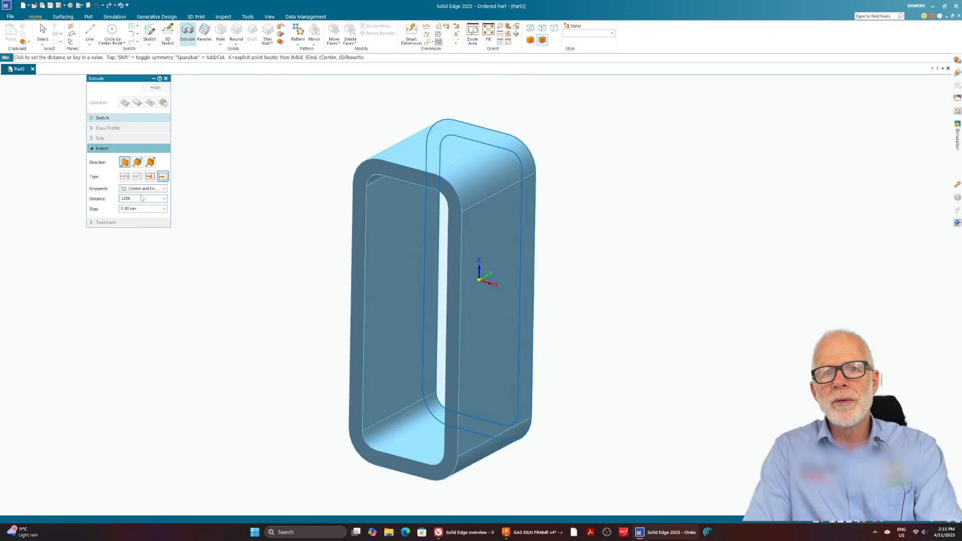
key(Return)
click(652, 185)
scroll(354, 208, down, 9)
scroll(554, 159, up, 8)
scroll(554, 159, down, 10)
scroll(554, 95, up, 6)
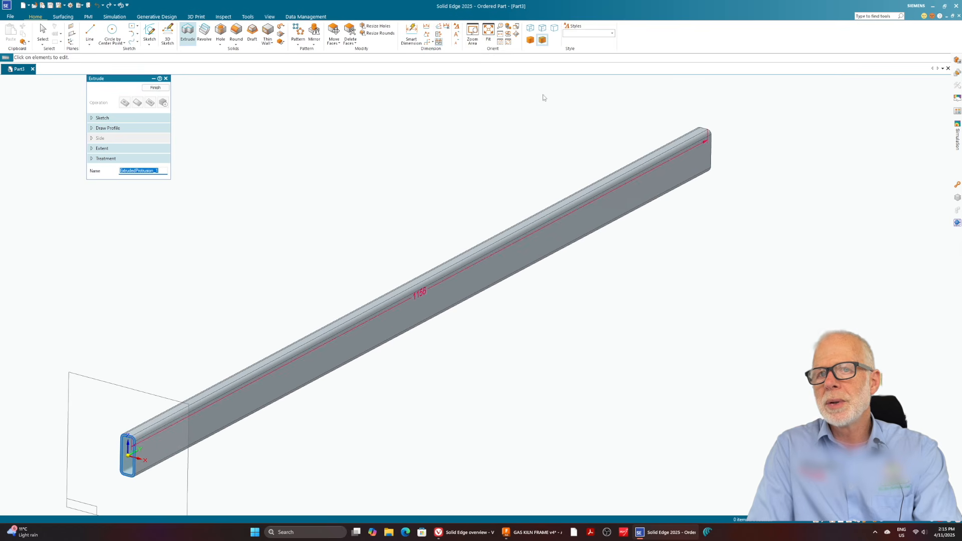
click(156, 87)
middle_drag(410, 210, 398, 265)
click(165, 79)
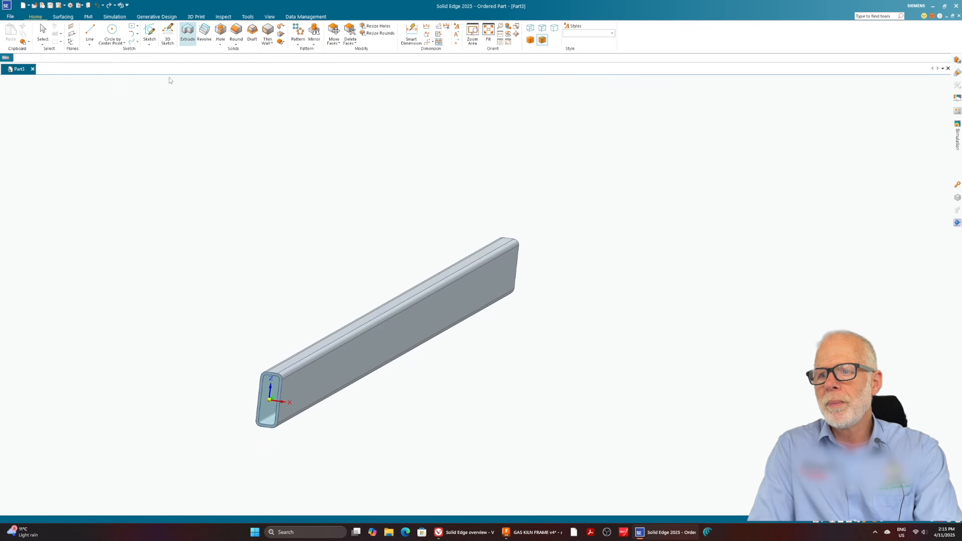
Turn on perspective display for the rail.
click(270, 17)
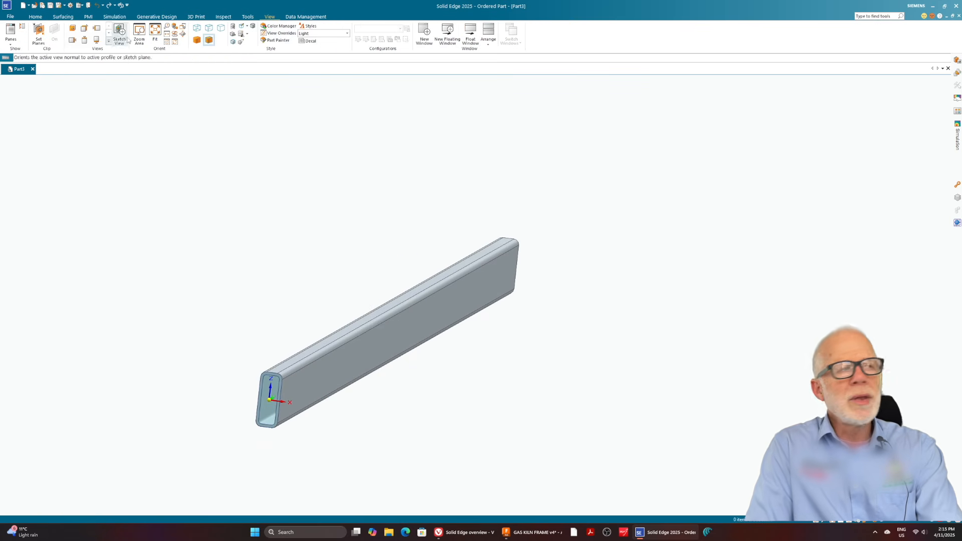
click(241, 42)
scroll(368, 419, up, 3)
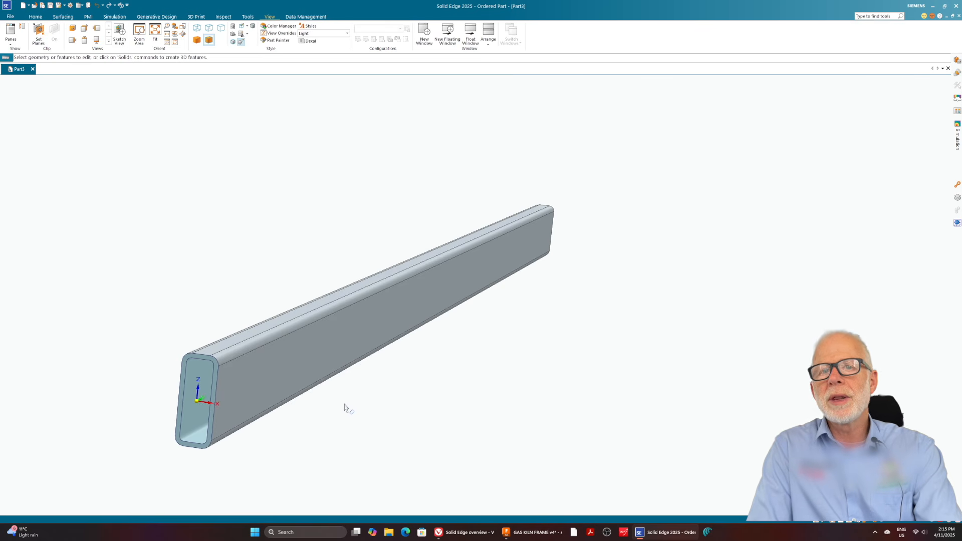
scroll(351, 401, down, 3)
scroll(371, 389, up, 5)
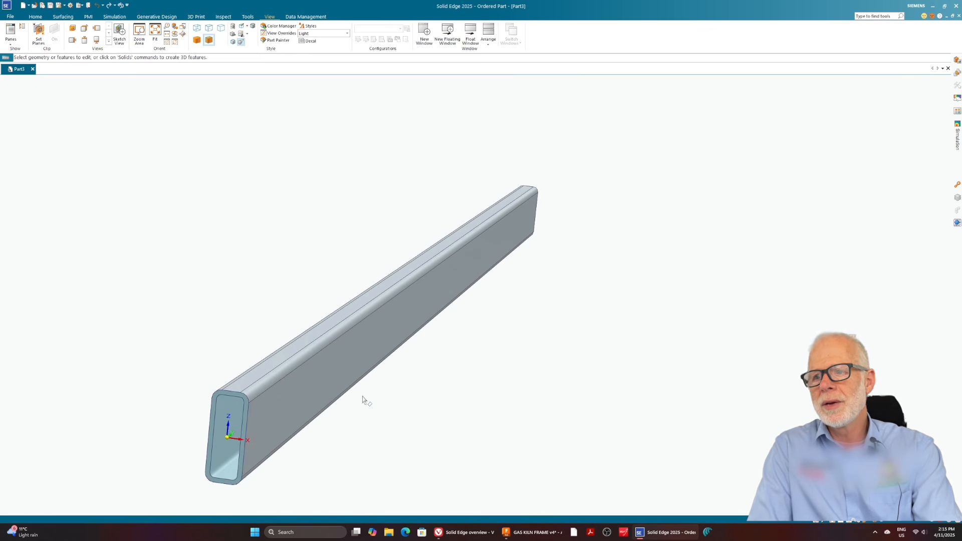
Open a new sketch on the narrow flat upper face of the tube, without drawing a line.
click(35, 16)
click(149, 32)
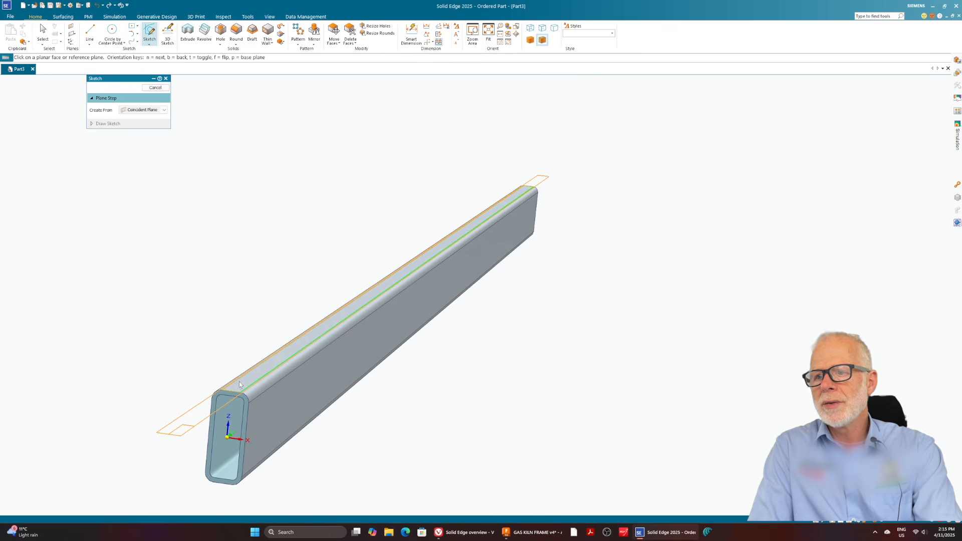
click(238, 382)
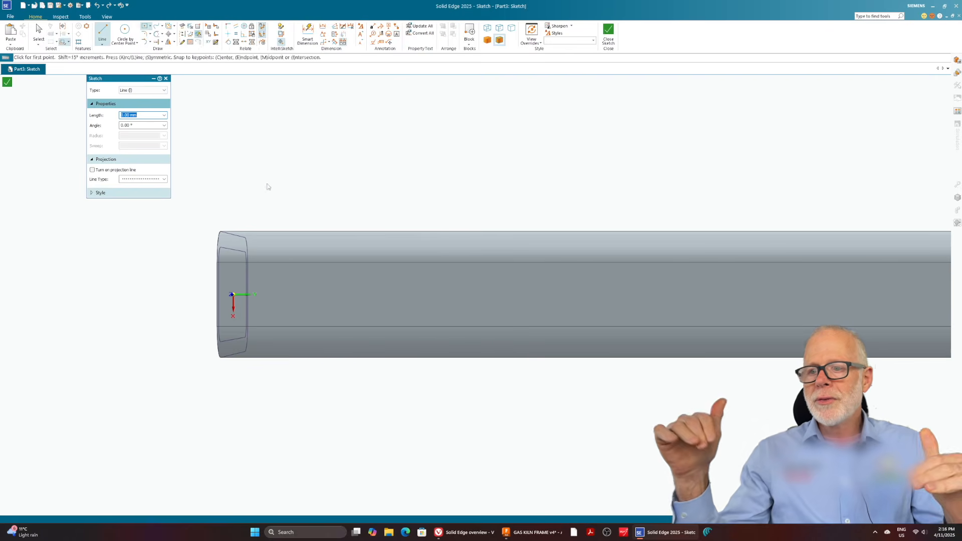
key(Escape)
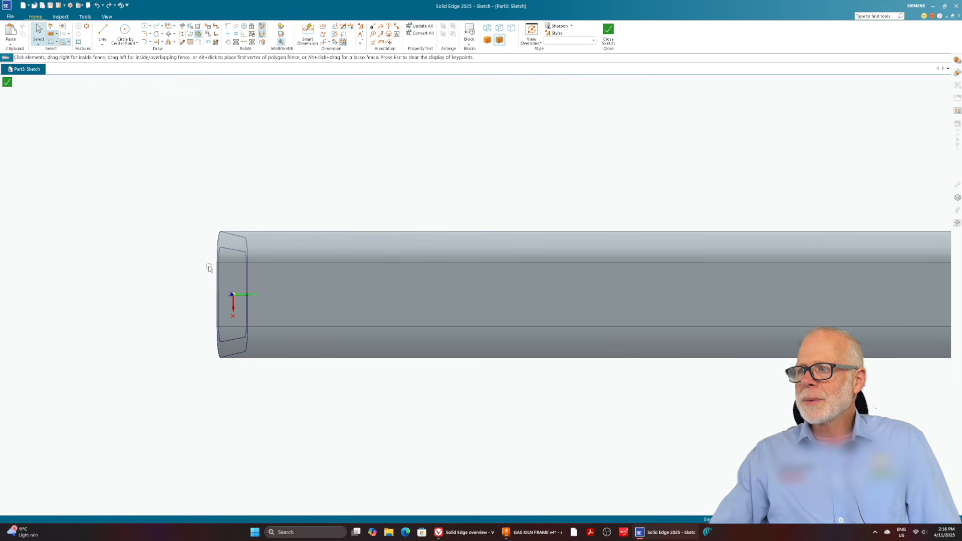
Sketch a 100 × 10 mm two-point rectangle on the upper face, starting from the face corner at the origin end.
click(145, 25)
click(216, 263)
text(100)
key(Tab)
text(10)
key(Tab)
key(Return)
scroll(124, 286, down, 3)
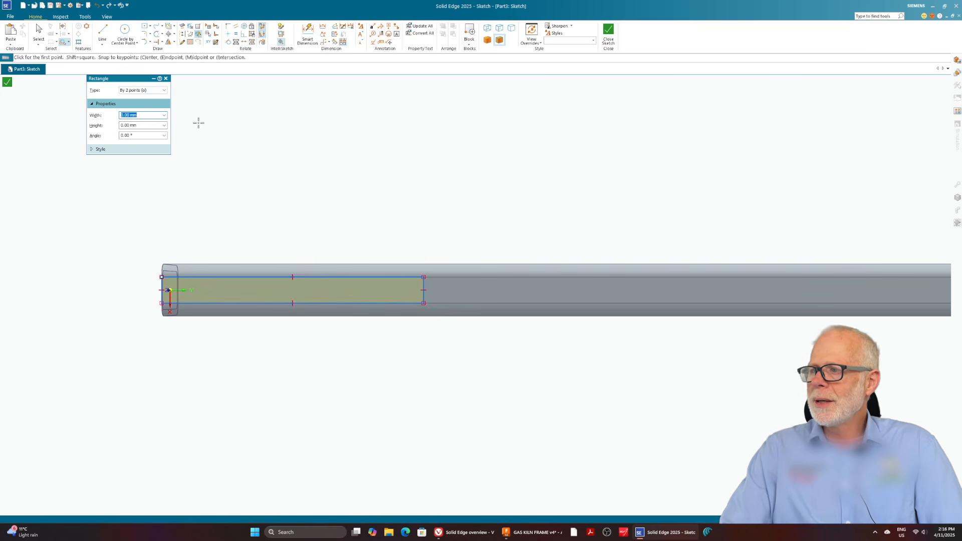
Sketch a matching 100 × 10 mm rectangle from the face corner at the far end of the tube, aligned with its length.
scroll(131, 189, down, 2)
scroll(573, 189, down, 2)
scroll(796, 251, up, 5)
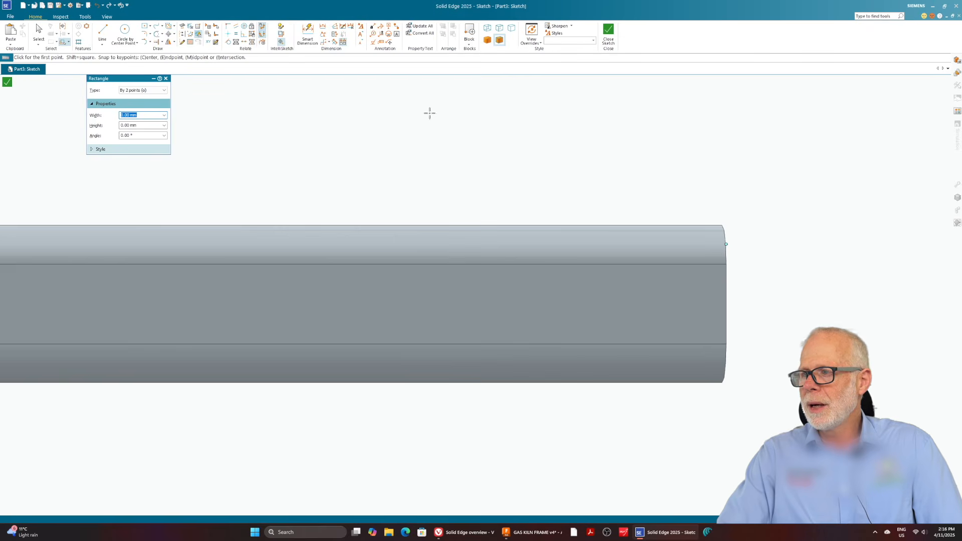
click(726, 264)
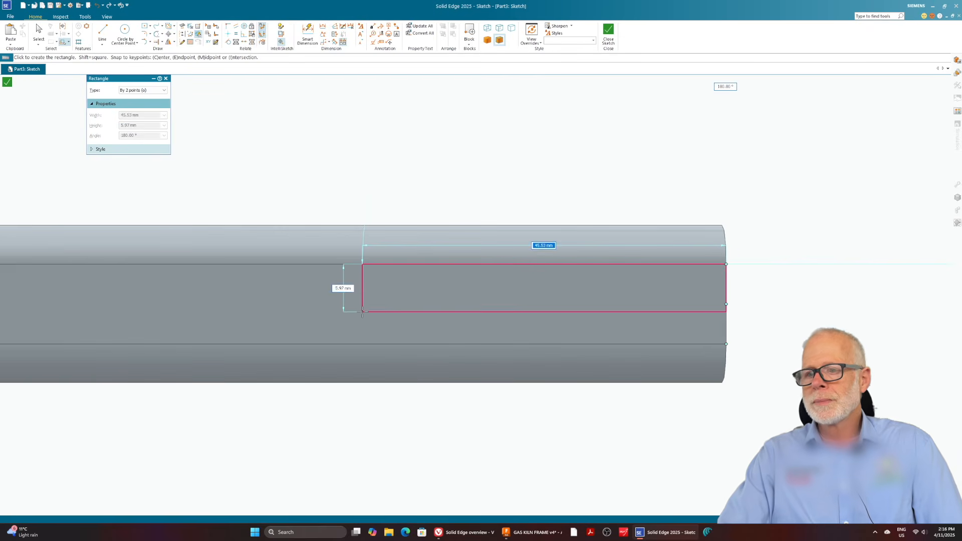
key(Tab)
scroll(410, 322, down, 1)
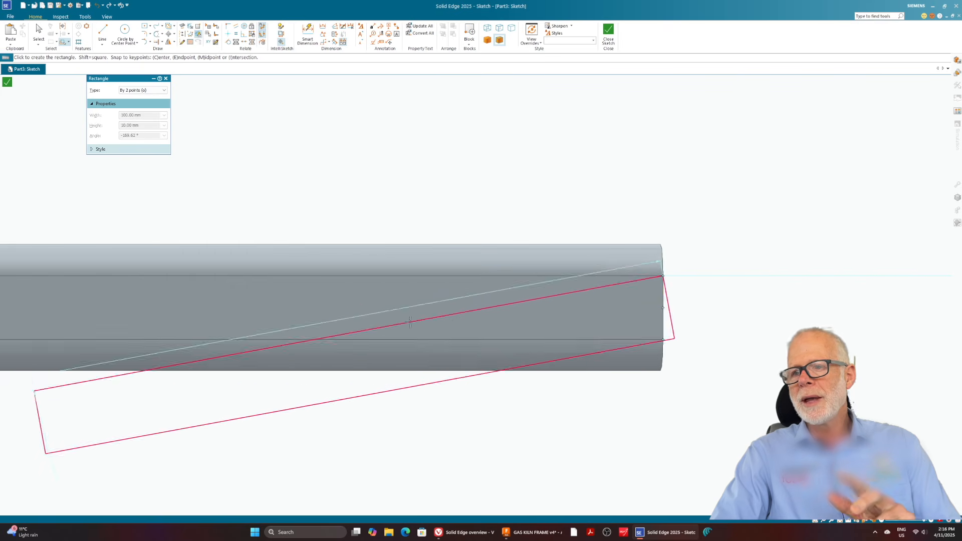
click(302, 276)
scroll(697, 243, down, 5)
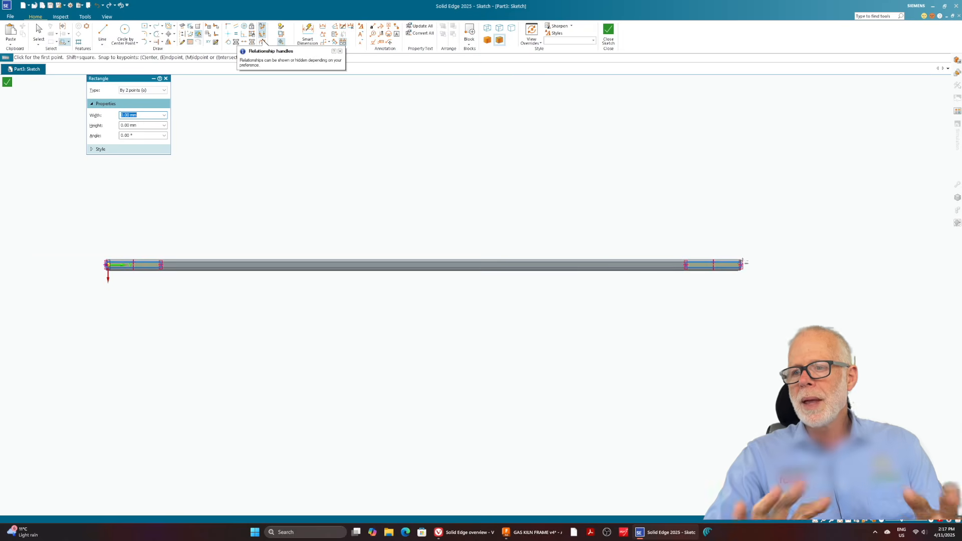
middle_drag(564, 313, 591, 104)
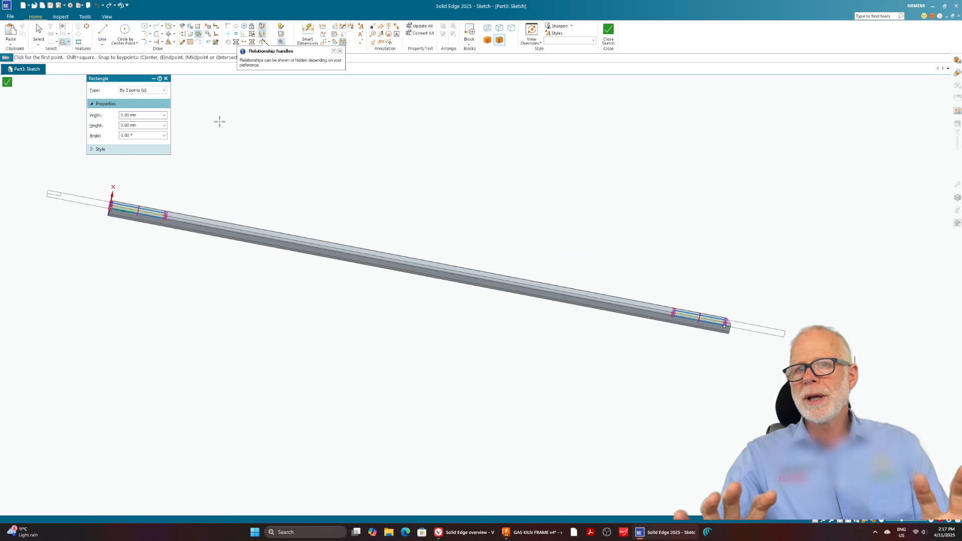
click(166, 78)
scroll(216, 197, up, 2)
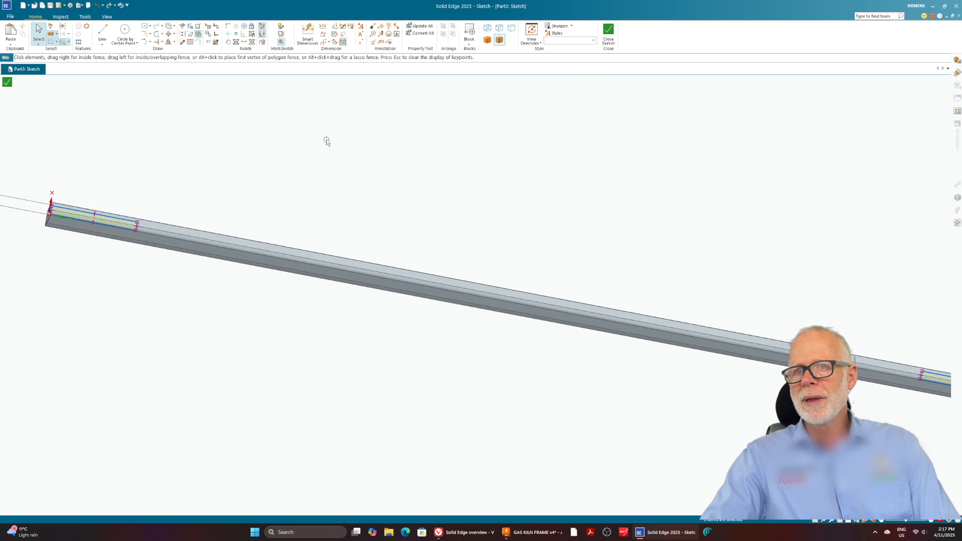
Finish the sketch containing the two end rectangles and return to the rail part.
mouse_move(430, 138)
middle_down()
mouse_move(393, 225)
mouse_move(485, 187)
middle_up()
click(608, 35)
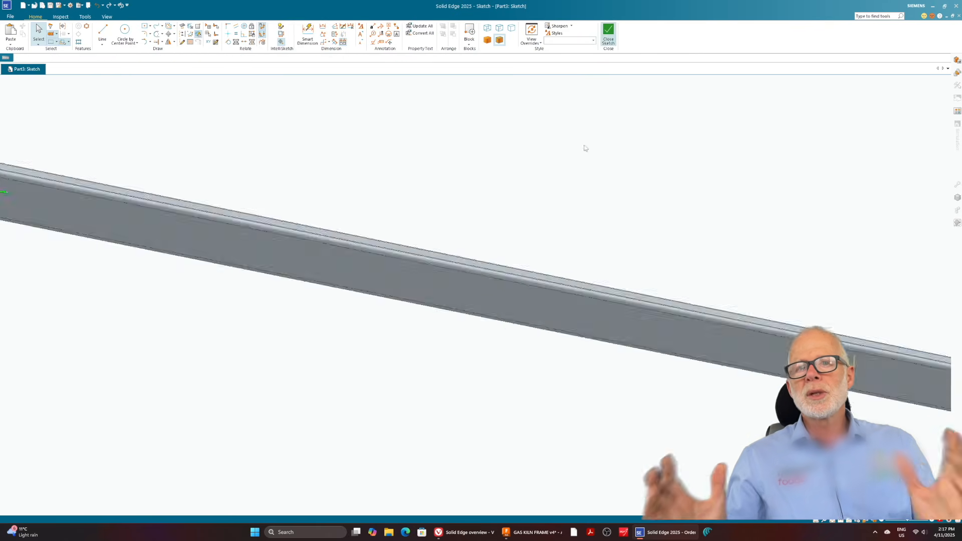
mouse_move(516, 268)
middle_down()
mouse_move(385, 95)
mouse_move(482, 144)
mouse_move(449, 165)
middle_up()
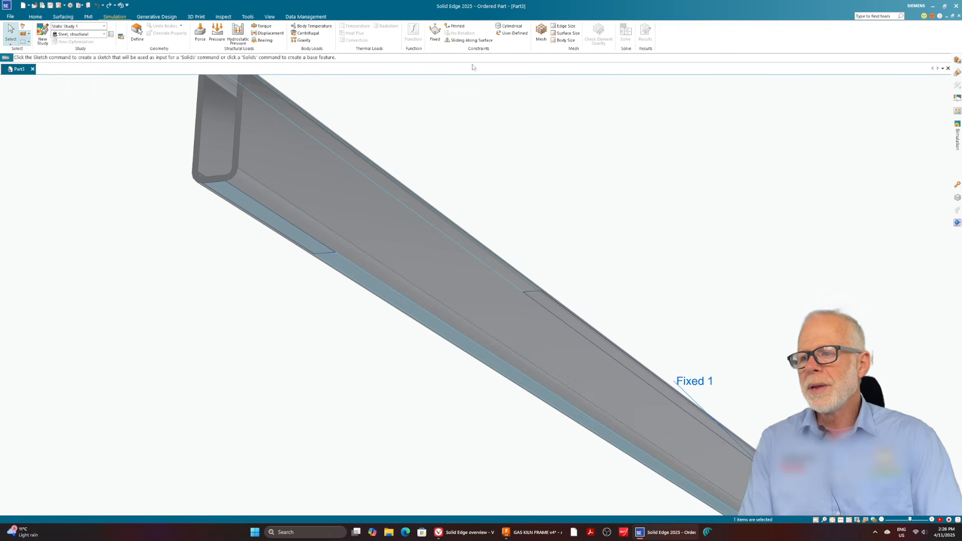
Apply a Fixed constraint to the short rectangular support area on the rail's underside at the second end.
click(435, 33)
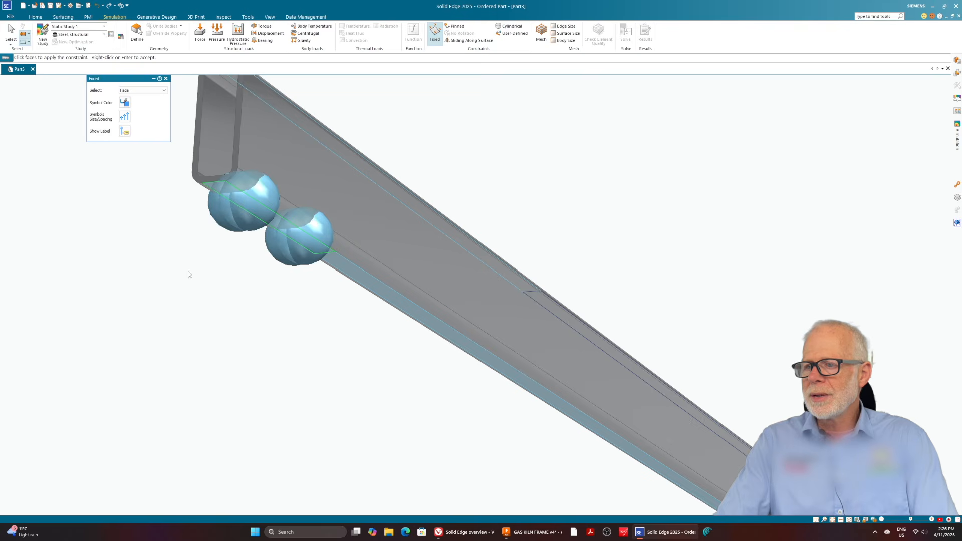
scroll(194, 274, down, 5)
middle_drag(282, 228, 276, 272)
scroll(296, 329, up, 5)
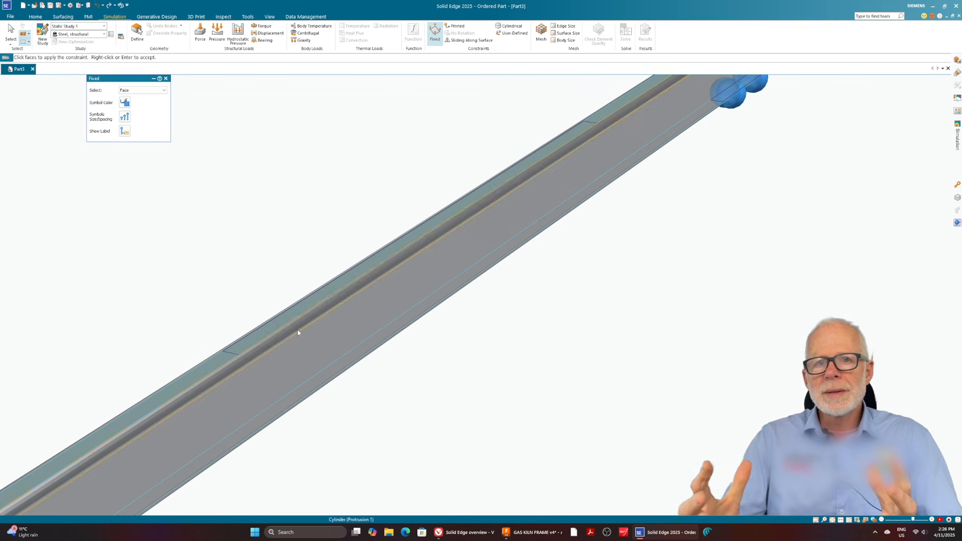
click(166, 78)
click(199, 33)
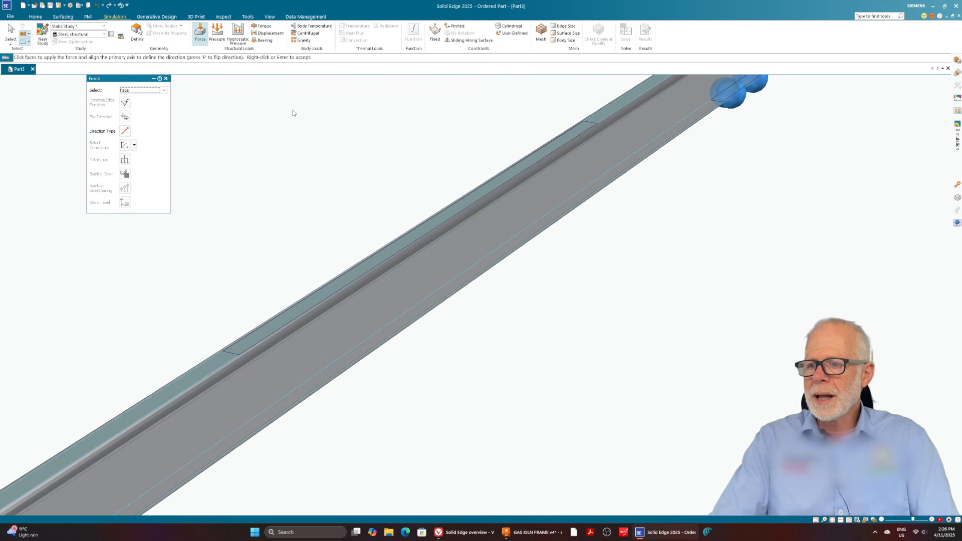
click(388, 248)
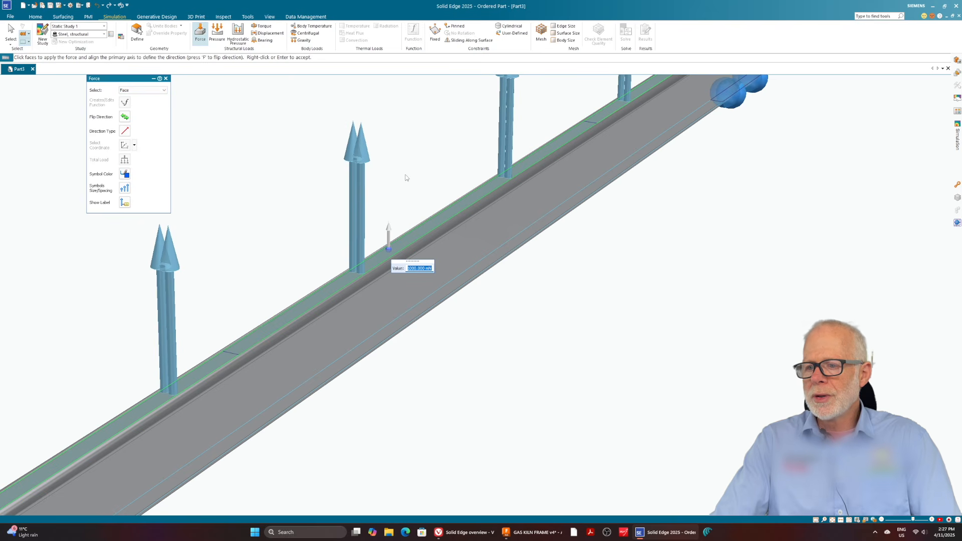
key(Escape)
click(197, 34)
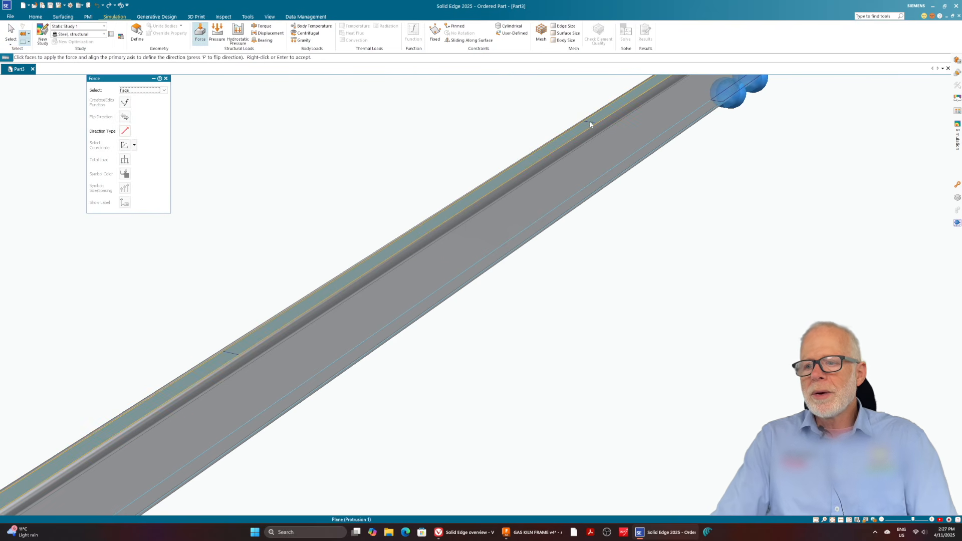
click(166, 78)
Split the rail's narrow upper face along the two short sketched crosslines to isolate its middle section.
click(36, 17)
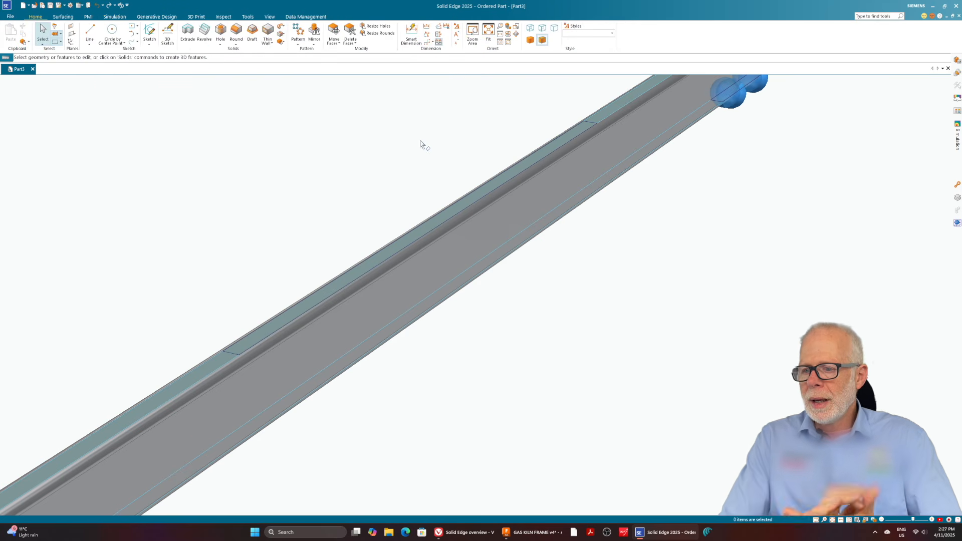
click(63, 17)
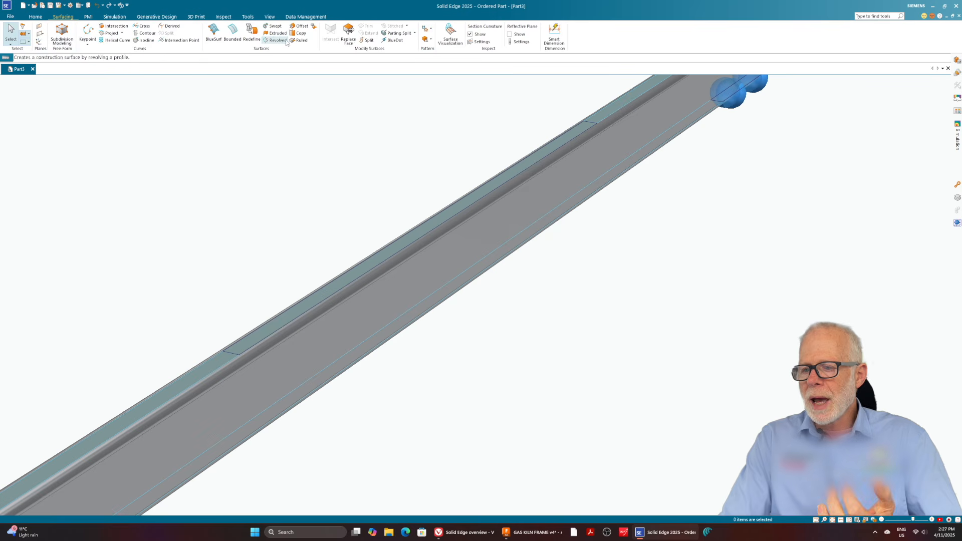
click(368, 40)
click(636, 95)
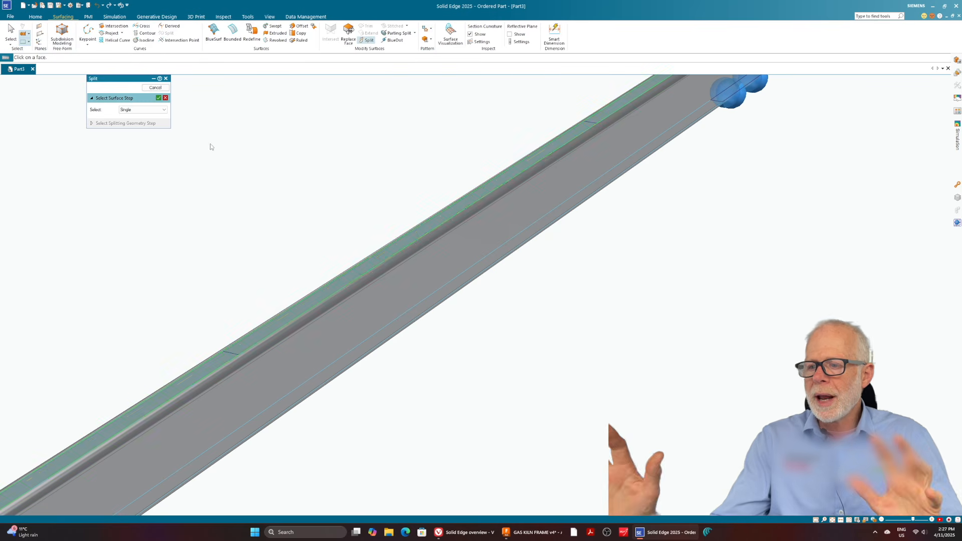
click(159, 98)
click(231, 352)
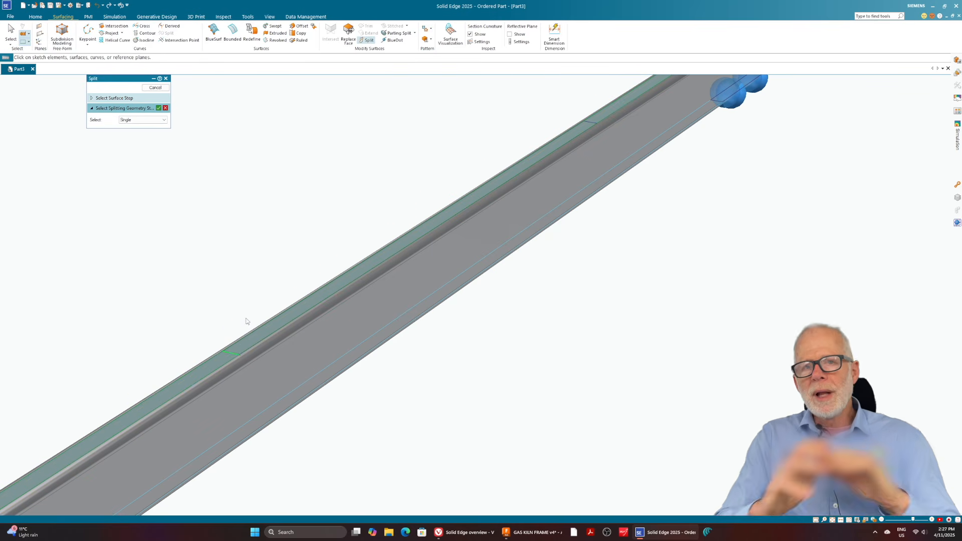
click(591, 123)
click(159, 108)
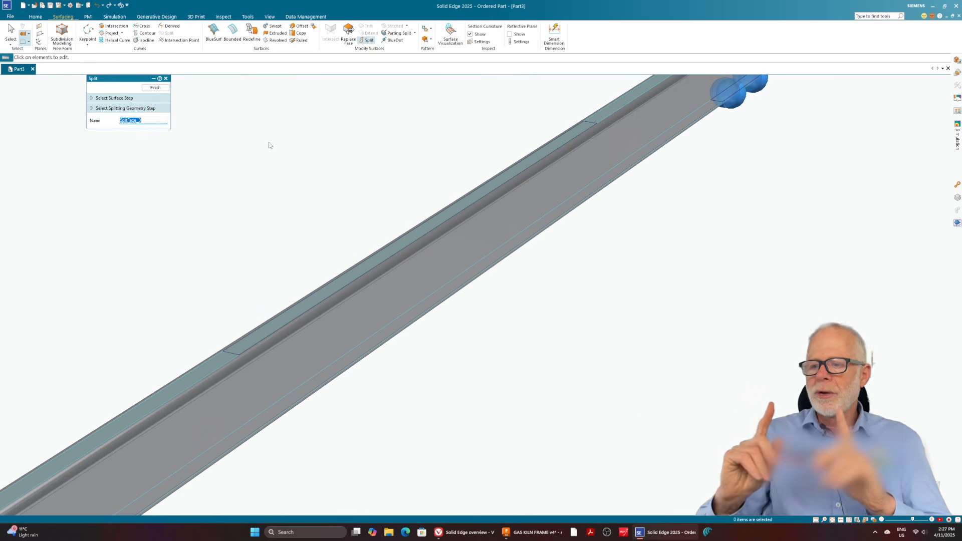
click(155, 88)
click(160, 88)
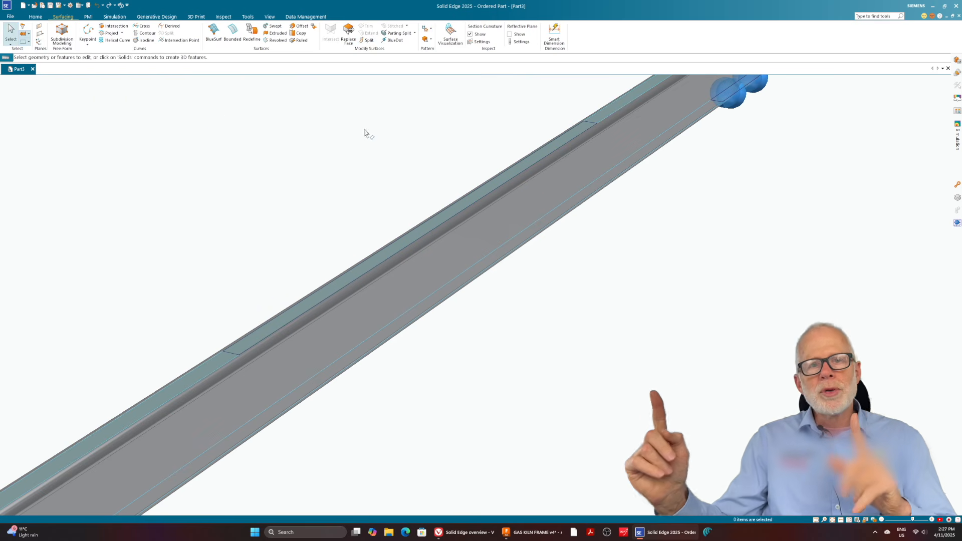
Apply a Force to the middle split section of the upper face, flipping its direction to point downward.
click(114, 17)
click(199, 32)
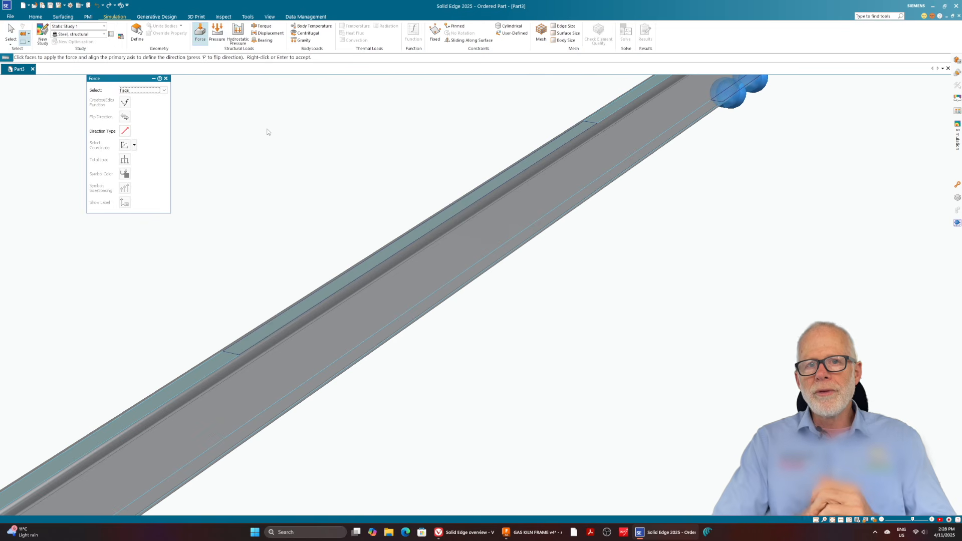
click(243, 336)
click(125, 117)
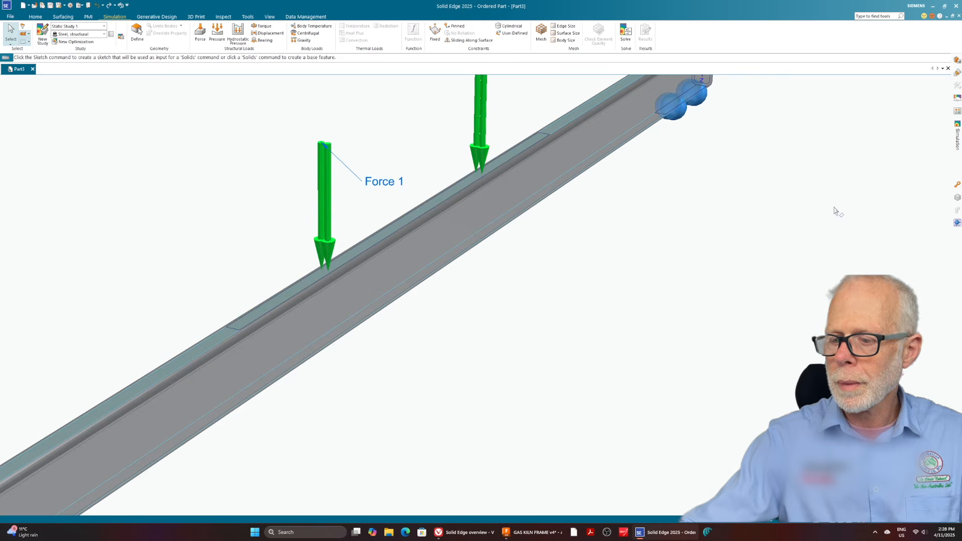
scroll(837, 210, down, 4)
mouse_move(549, 204)
middle_down()
mouse_move(543, 194)
mouse_move(545, 203)
middle_up()
scroll(210, 186, down, 1)
scroll(671, 152, up, 3)
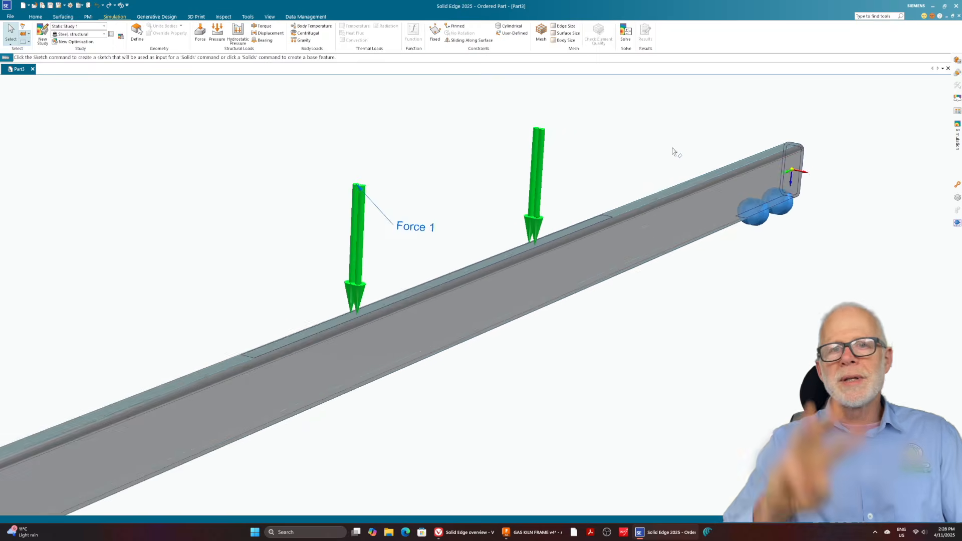
scroll(891, 131, down, 1)
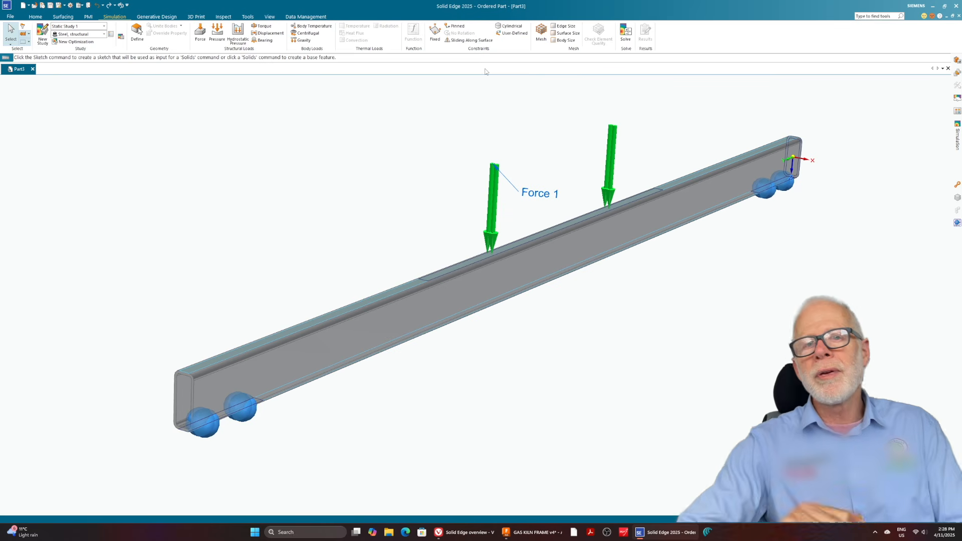
Generate a tetrahedral body mesh on the rail with a subjective mesh size of 52.86 mm.
click(540, 32)
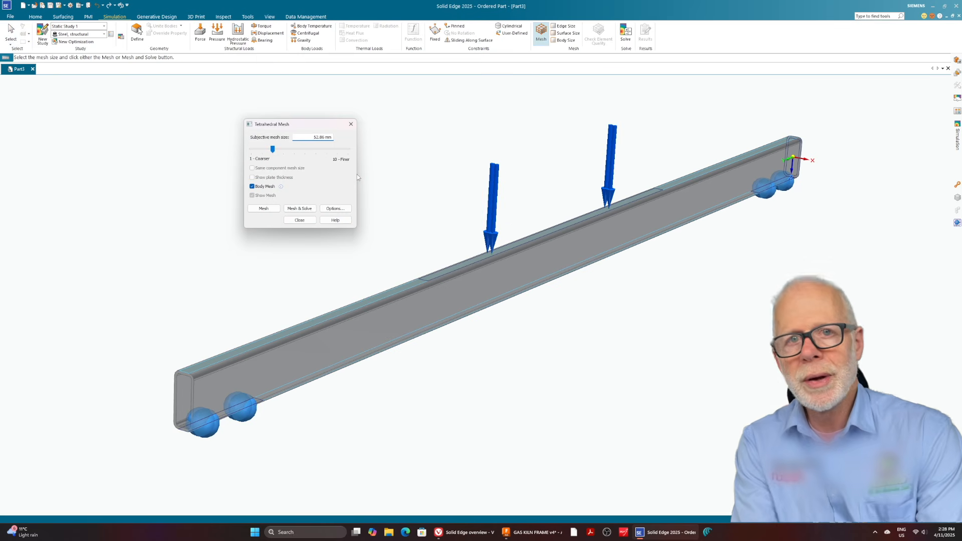
click(263, 208)
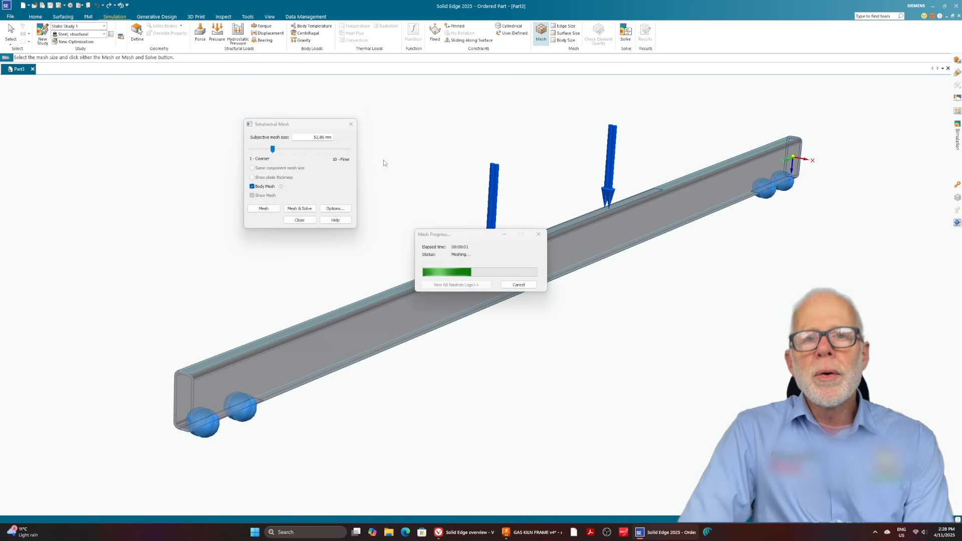
click(299, 220)
Try to solve Static Study 1 and check the tetrahedral element quality for error elements.
click(625, 32)
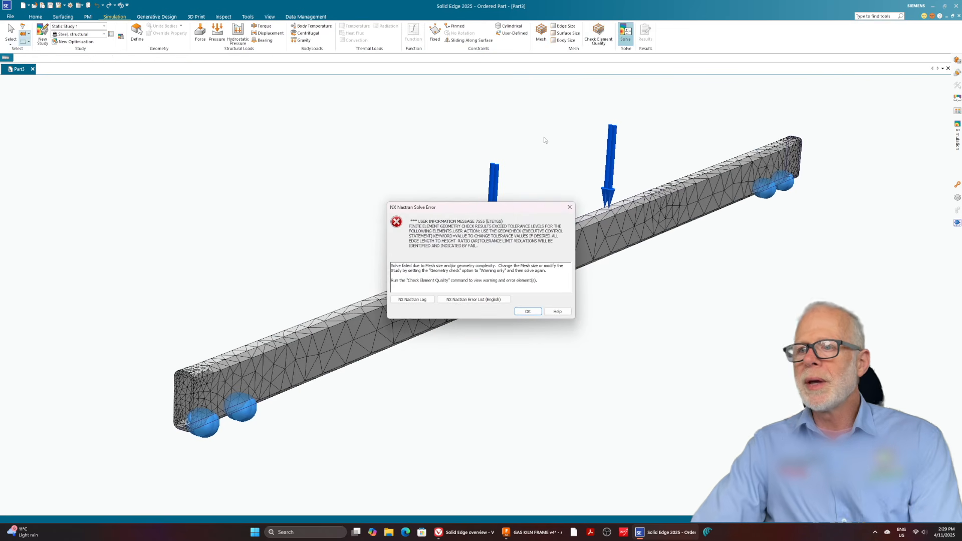
click(533, 310)
click(598, 34)
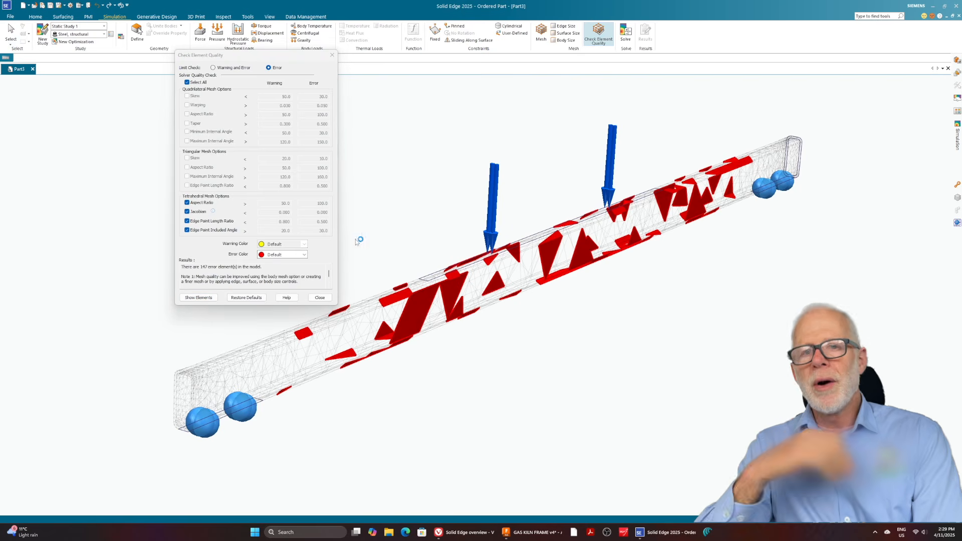
click(323, 299)
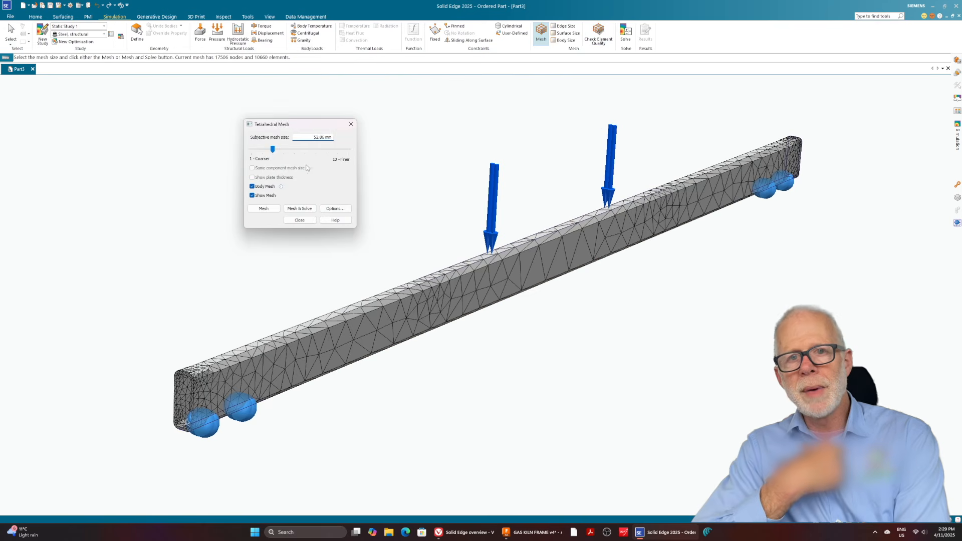
Remesh the rail at 47.58 mm and test the mesh with a solve and an element quality check.
click(264, 208)
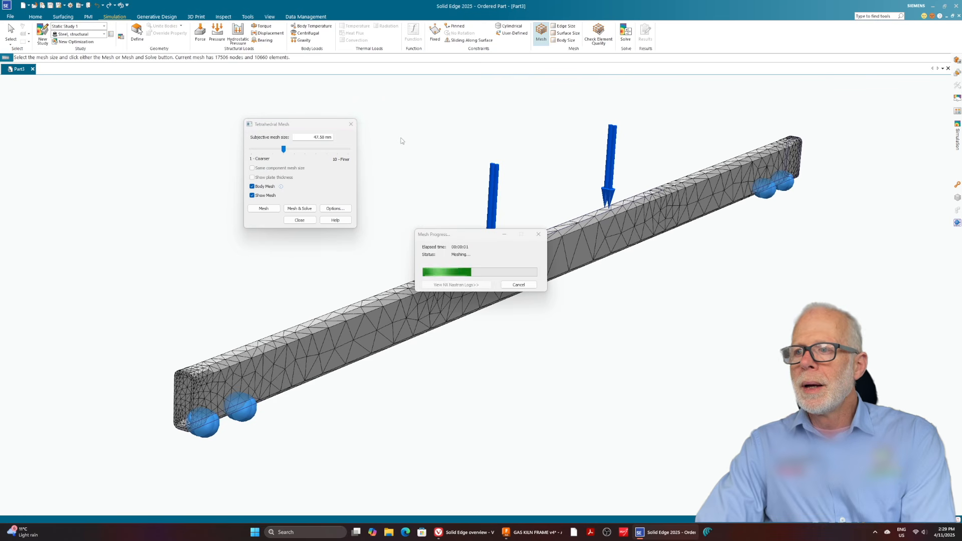
click(299, 220)
click(625, 34)
click(528, 311)
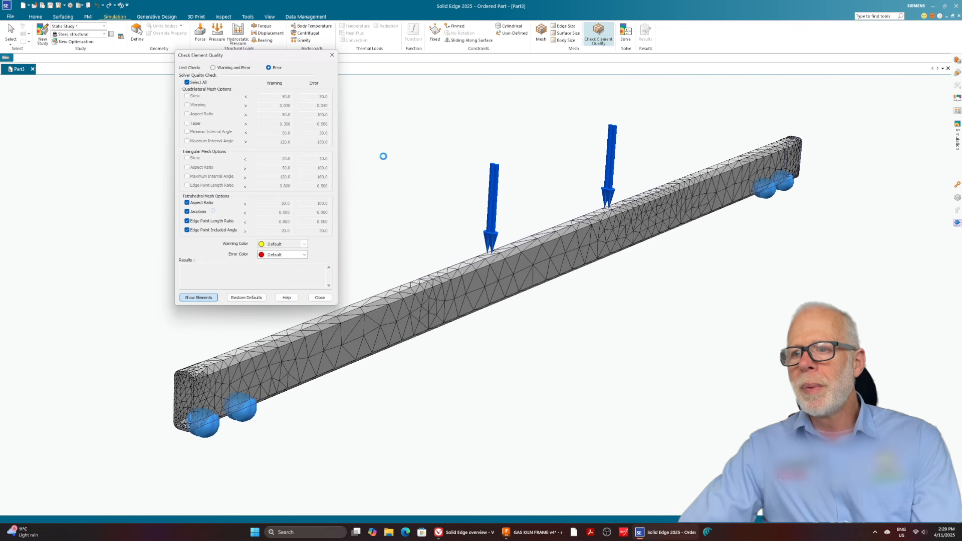
click(320, 297)
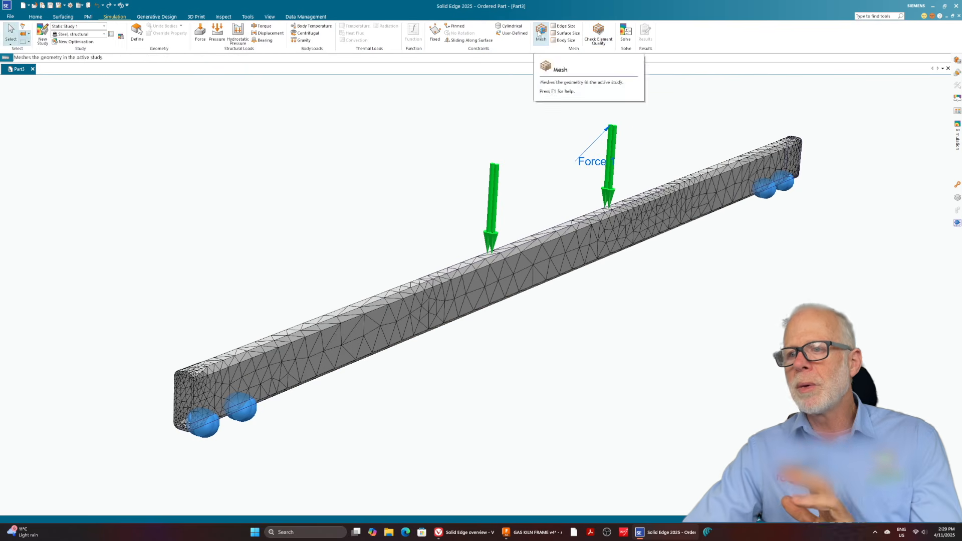
Refine the rail's mesh to 42.29 mm and run the element quality check on it.
click(275, 209)
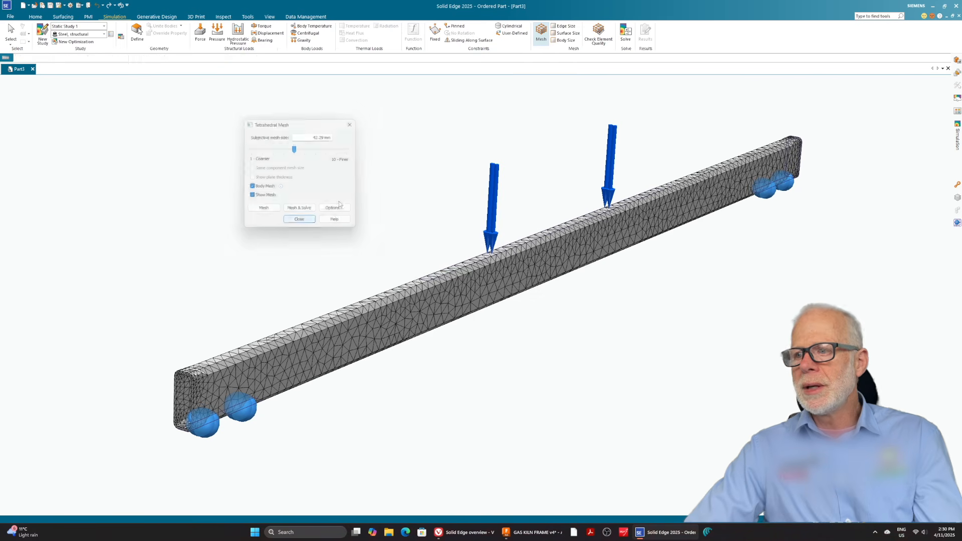
click(598, 34)
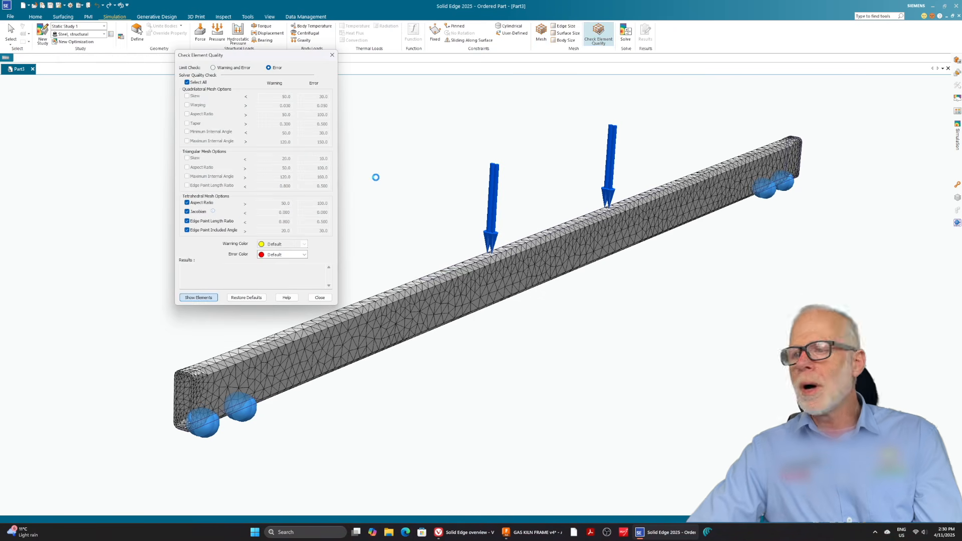
click(320, 297)
Refine the rail's mesh to 37.00 mm and check it for error elements.
click(541, 34)
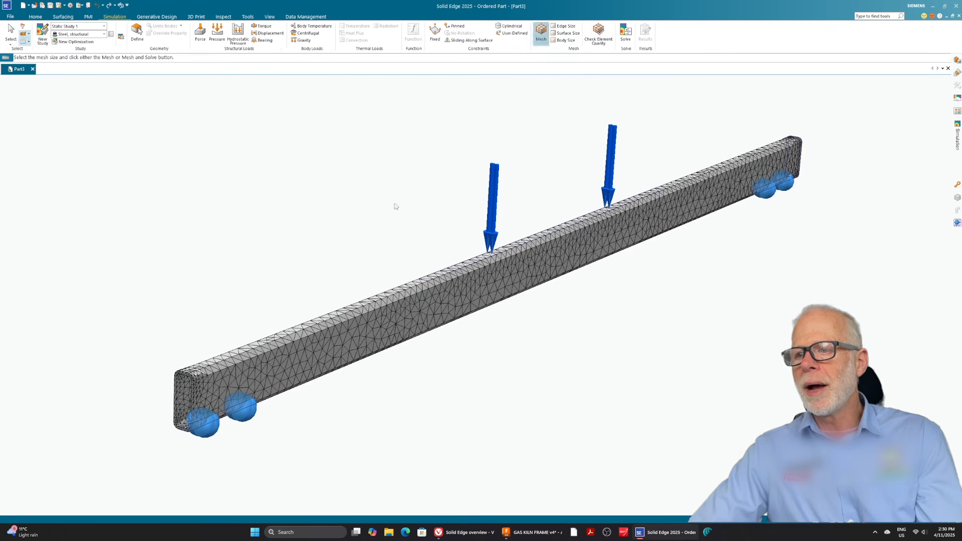
click(268, 208)
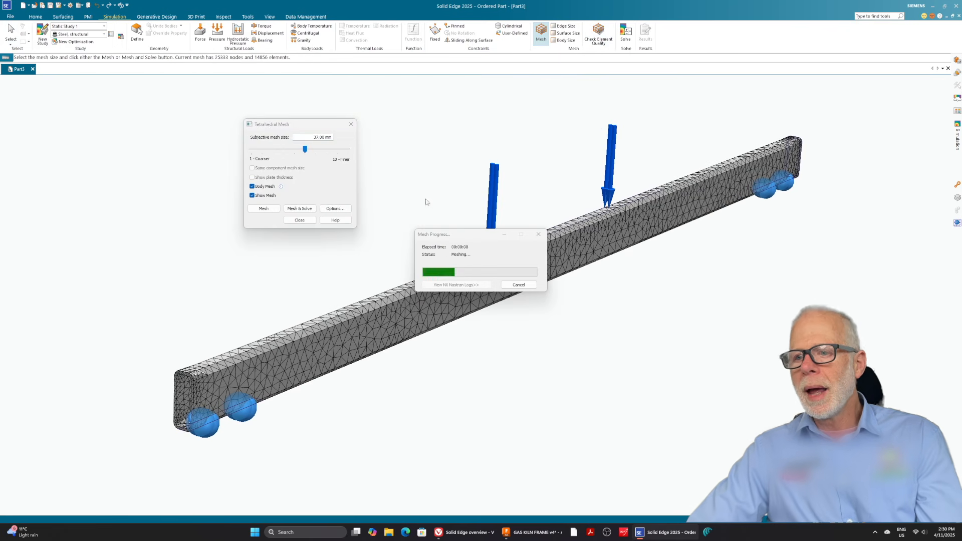
click(299, 220)
click(598, 35)
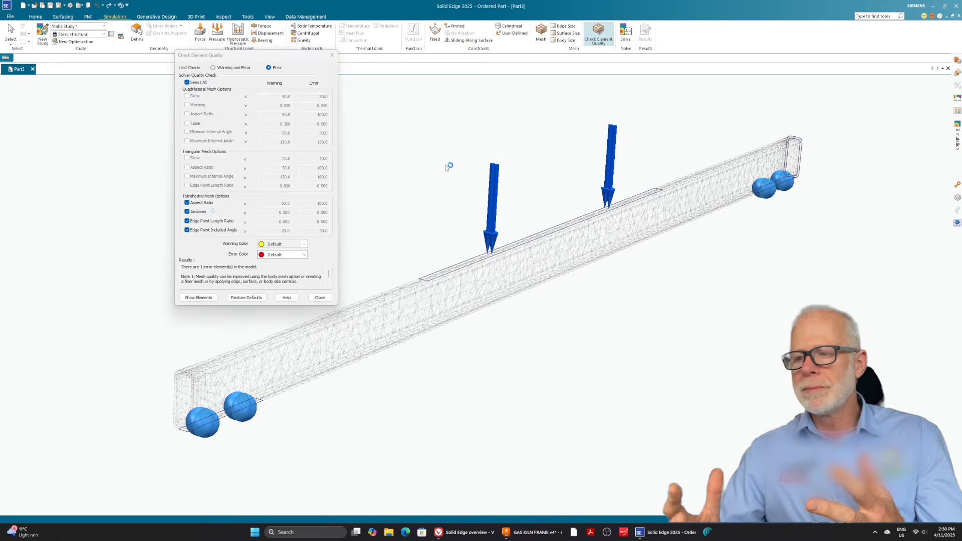
click(320, 298)
Try to solve the study with the 37.00 mm mesh and inspect the rail for the remaining error element.
click(625, 34)
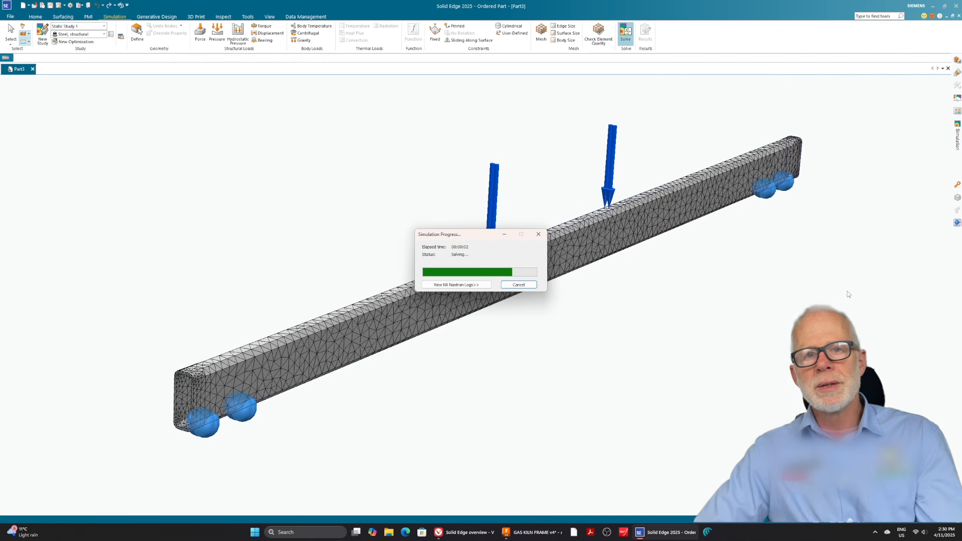
click(517, 312)
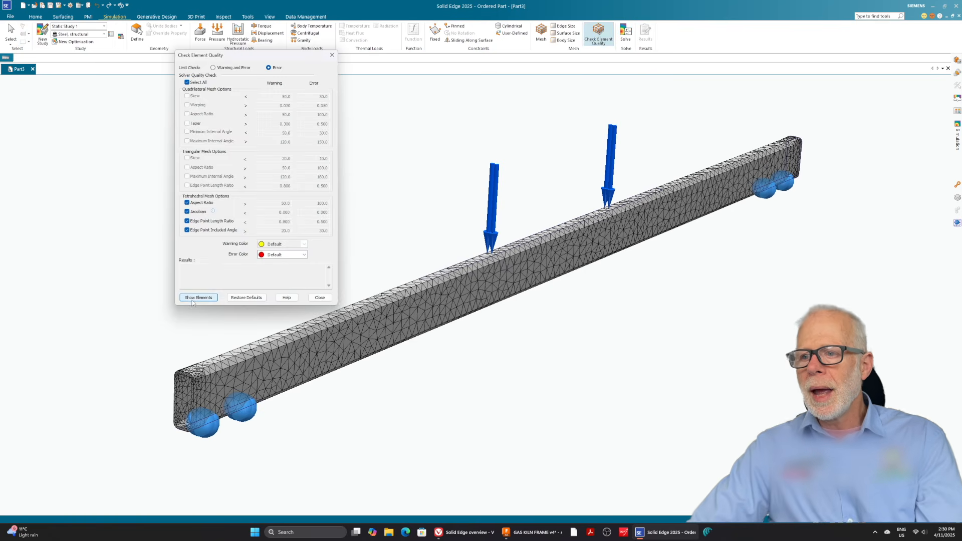
mouse_move(433, 157)
middle_down()
mouse_move(486, 144)
mouse_move(440, 155)
middle_up()
click(319, 298)
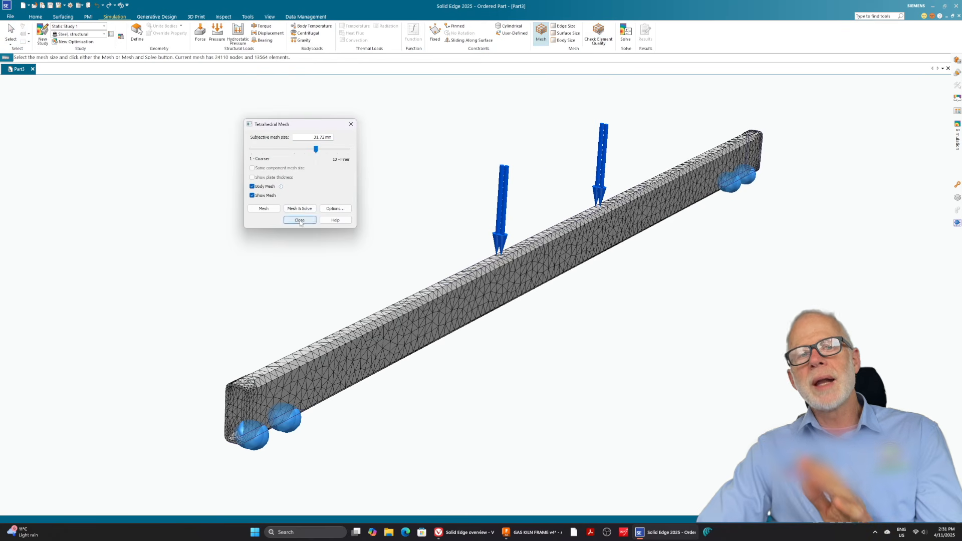
Refine the rail's mesh to 31.72 mm, try to solve the study and run the element quality check.
click(264, 208)
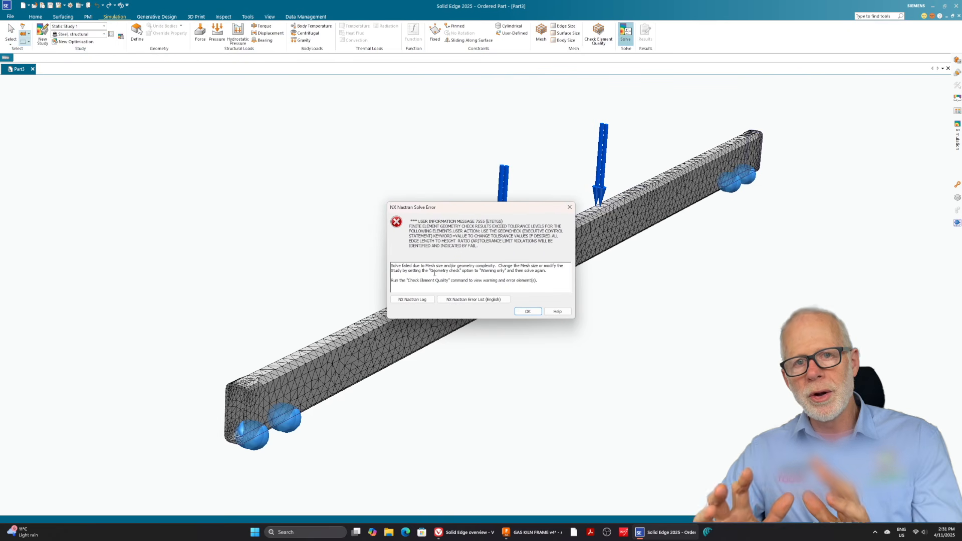
click(527, 311)
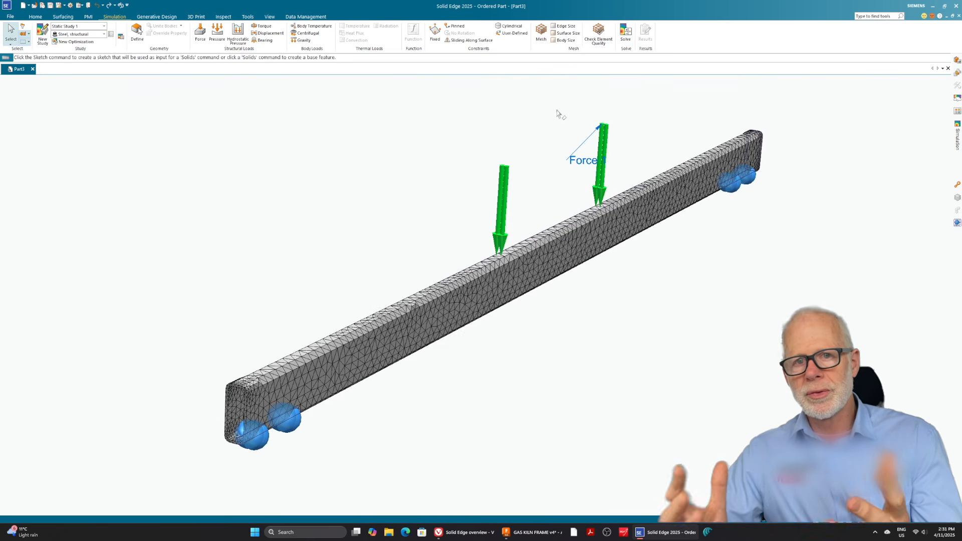
click(598, 35)
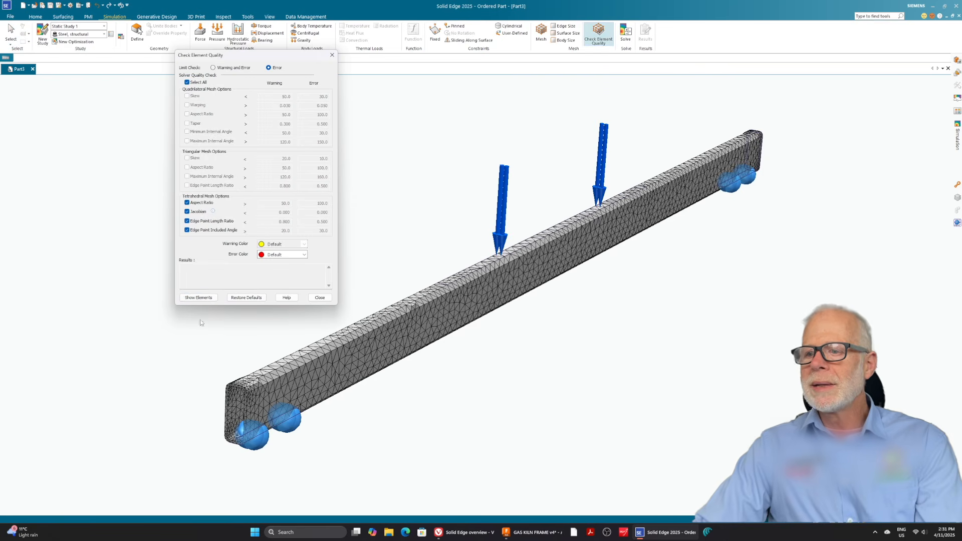
click(199, 297)
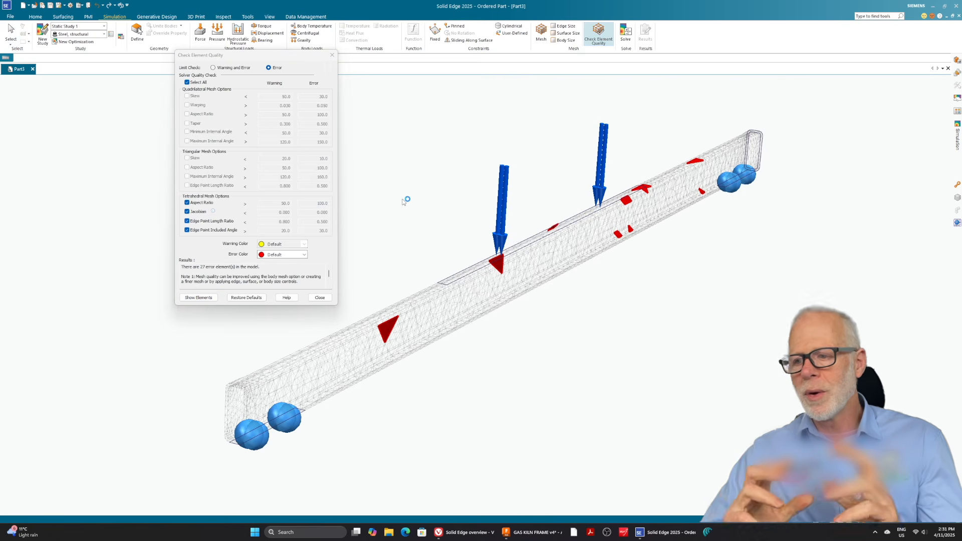
click(320, 297)
Refine the rail's mesh to 26.43 mm and test it with a solve and the element quality check.
click(541, 36)
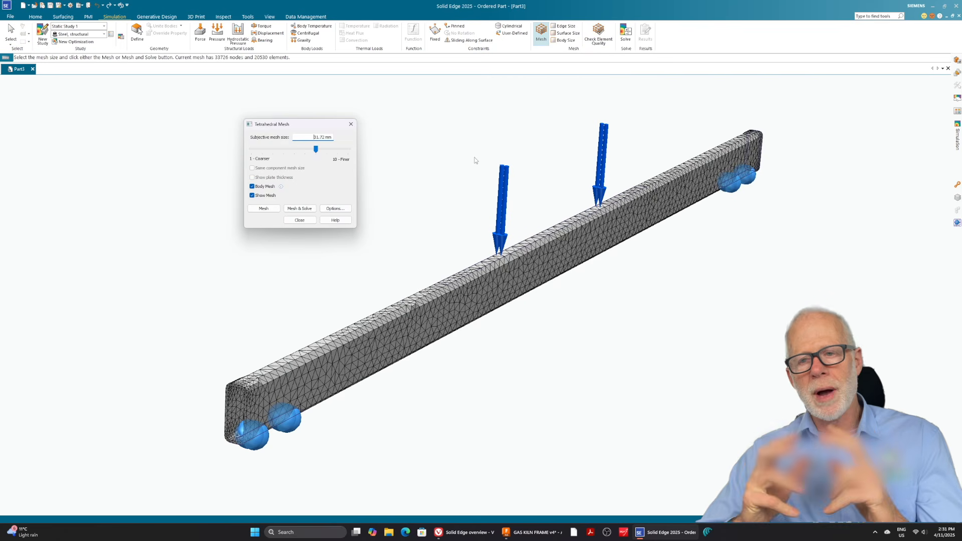
click(264, 208)
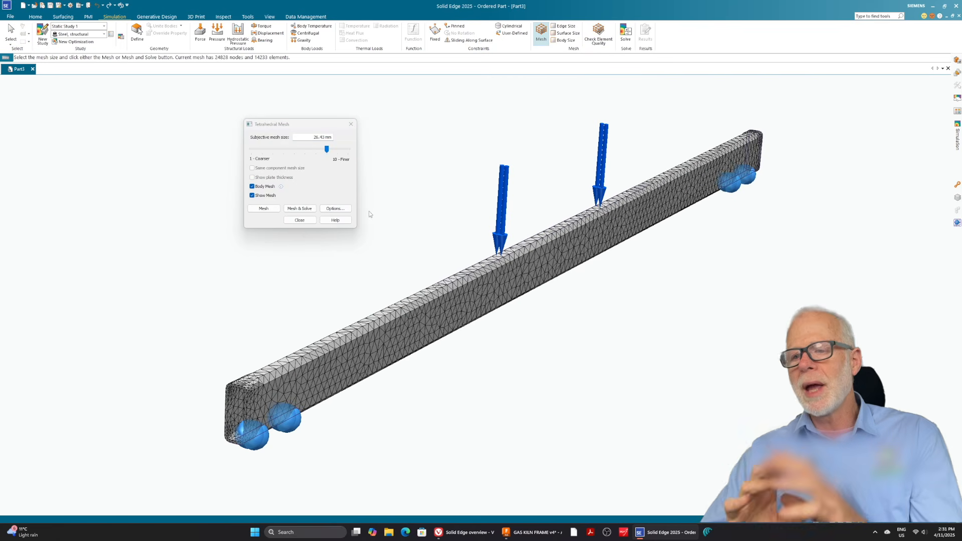
click(300, 220)
click(626, 32)
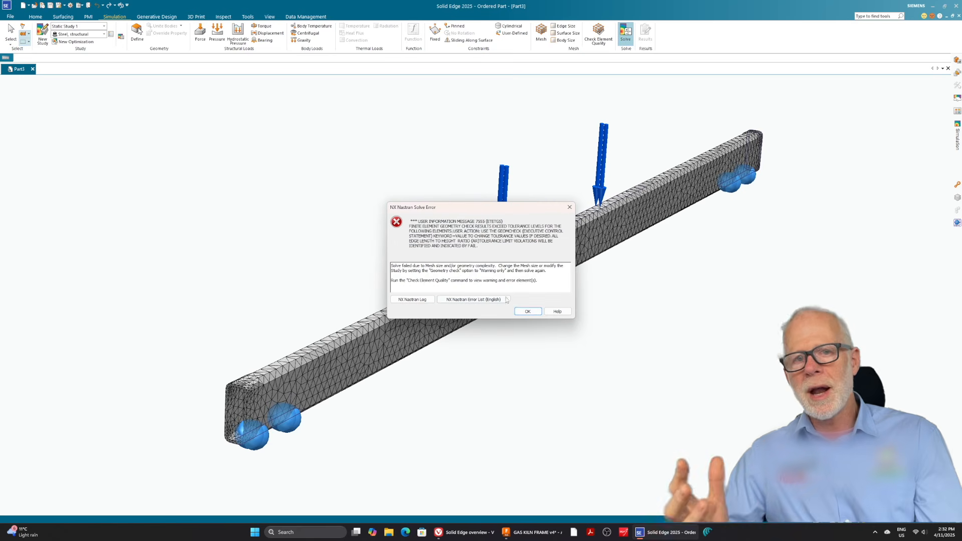
click(528, 311)
click(598, 35)
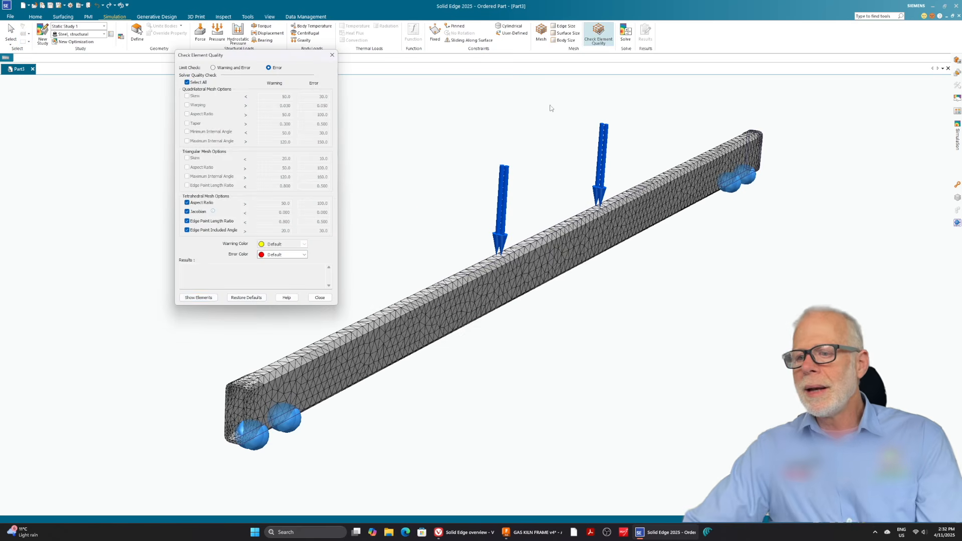
click(319, 298)
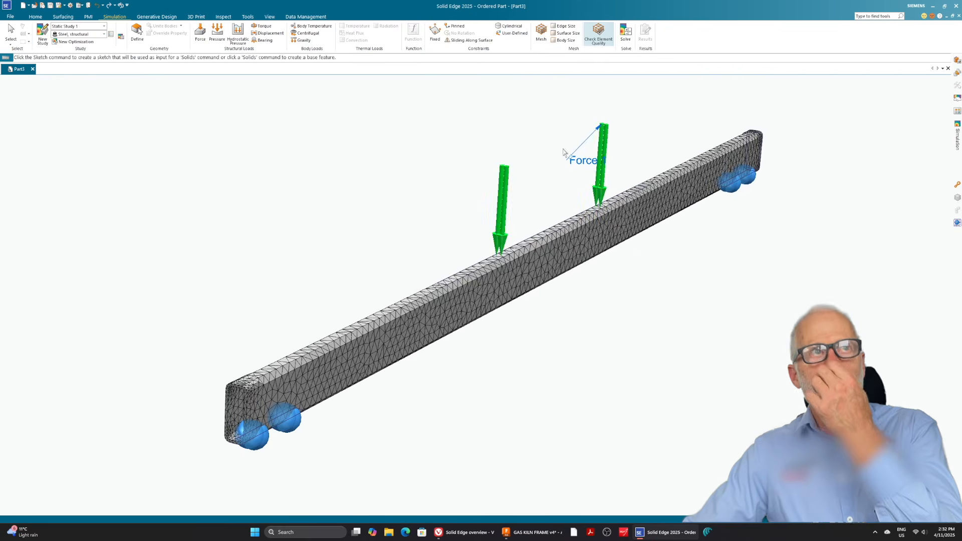
Refine the rail's mesh to 18.50 mm and solve the static study.
click(263, 207)
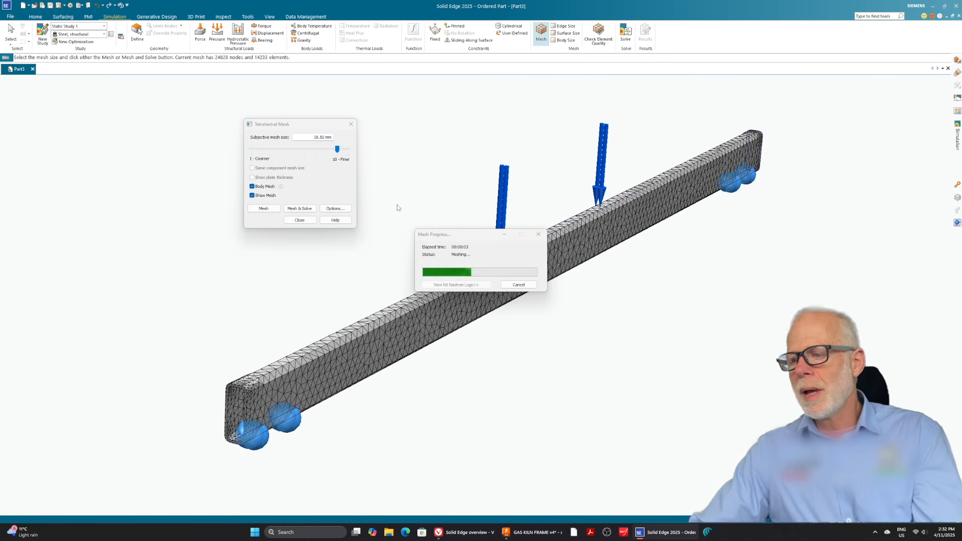
click(299, 220)
click(626, 32)
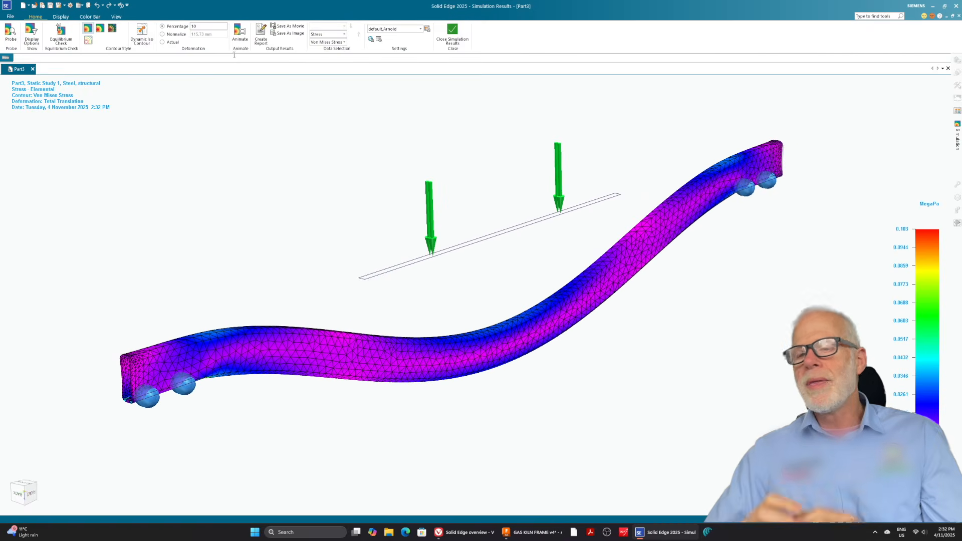
Animate the rail's deformation and examine the display options for the simulation results.
click(240, 33)
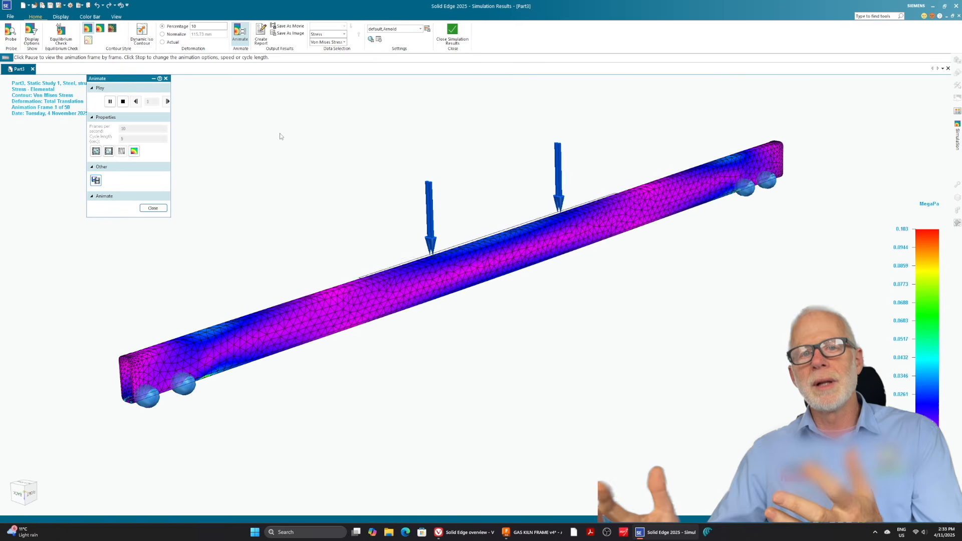
click(155, 209)
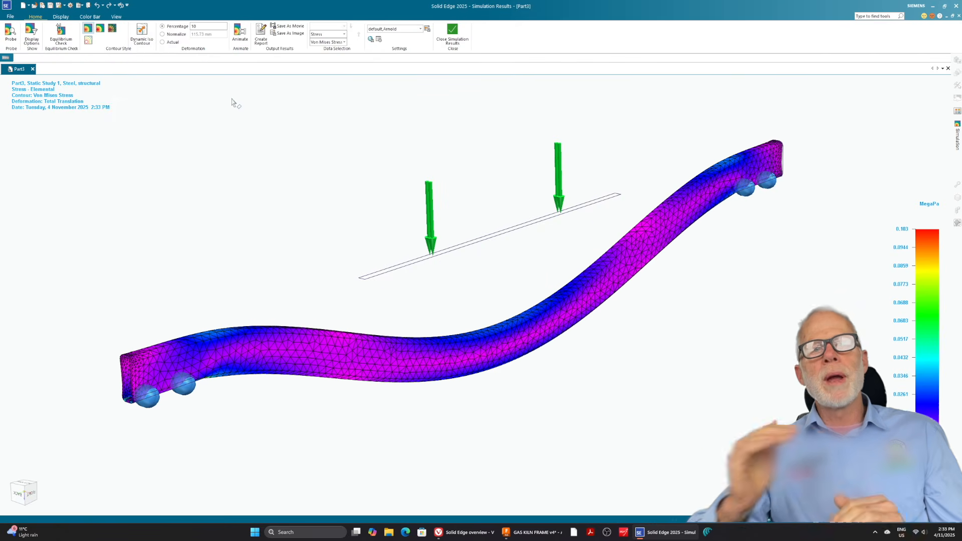
click(31, 33)
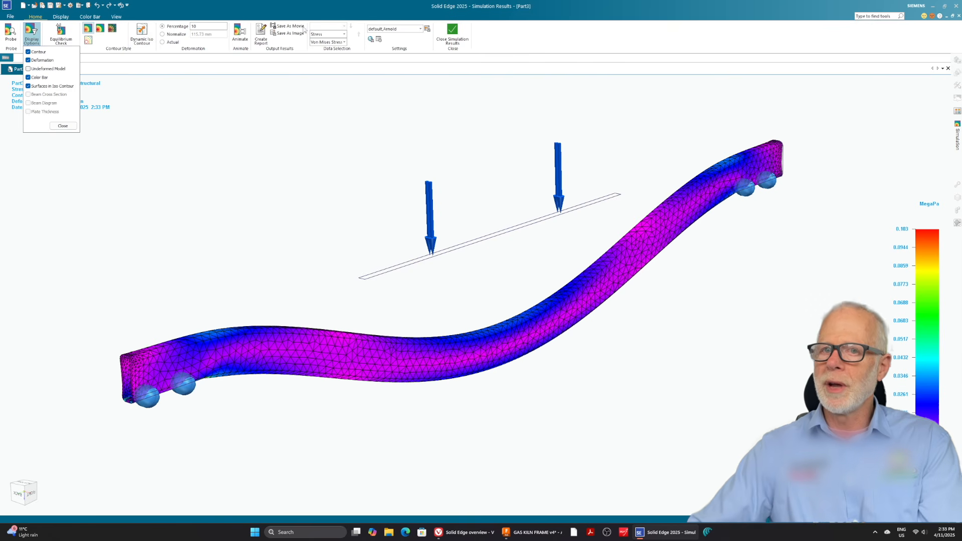
click(63, 126)
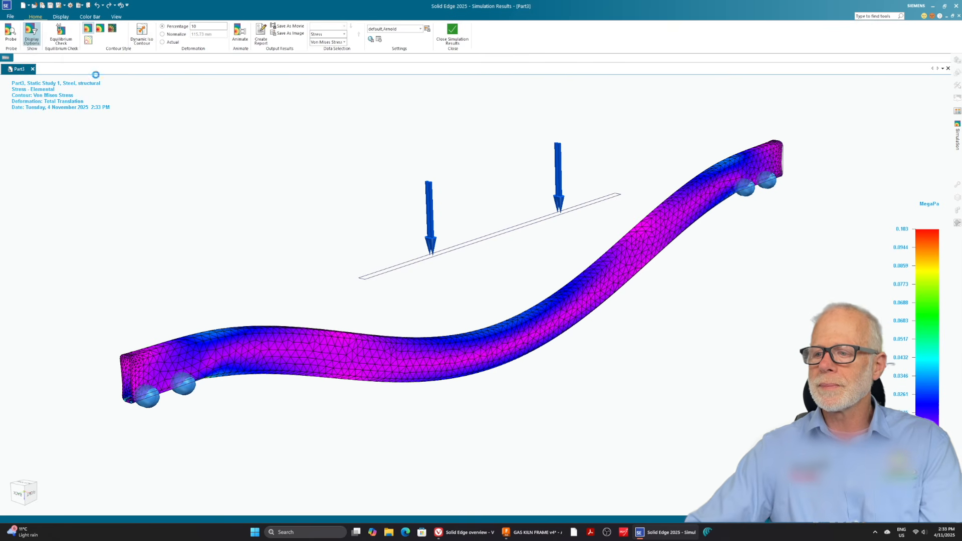
click(60, 16)
click(12, 33)
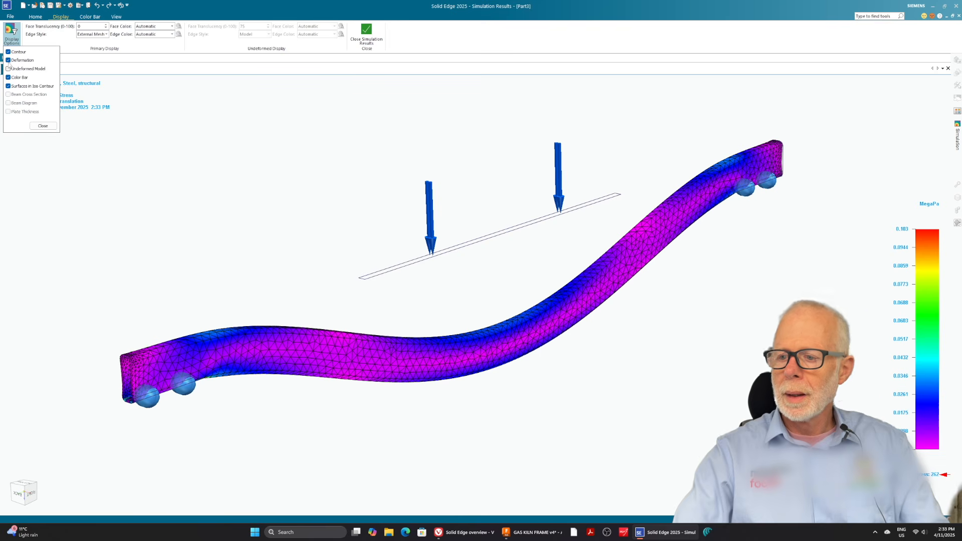
click(42, 126)
Look through the results' color bar, view and display settings and the available stress components.
click(89, 17)
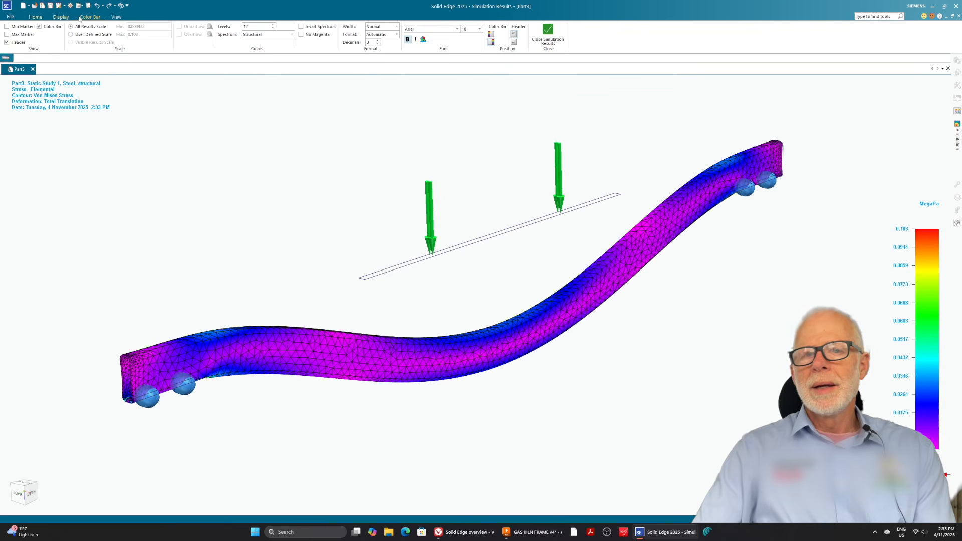
click(116, 17)
click(61, 18)
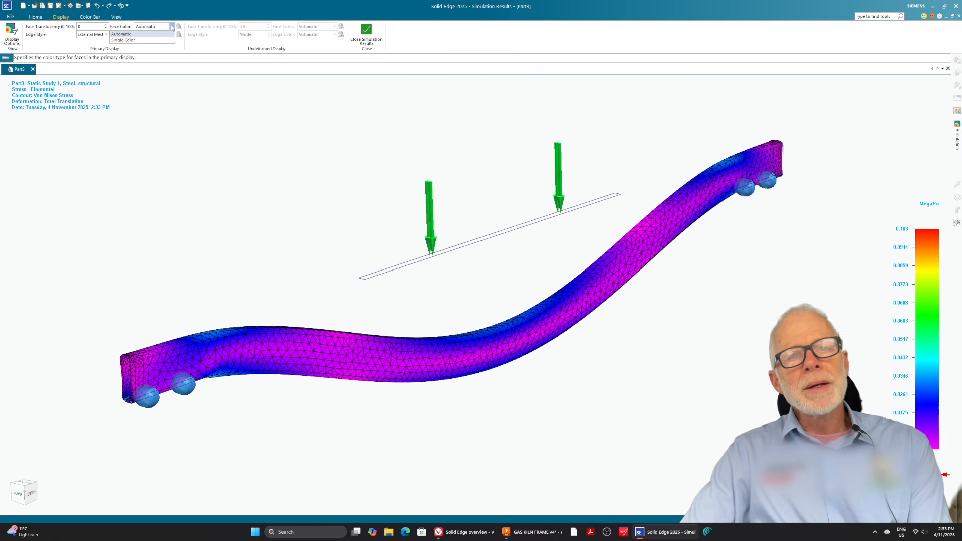
click(11, 37)
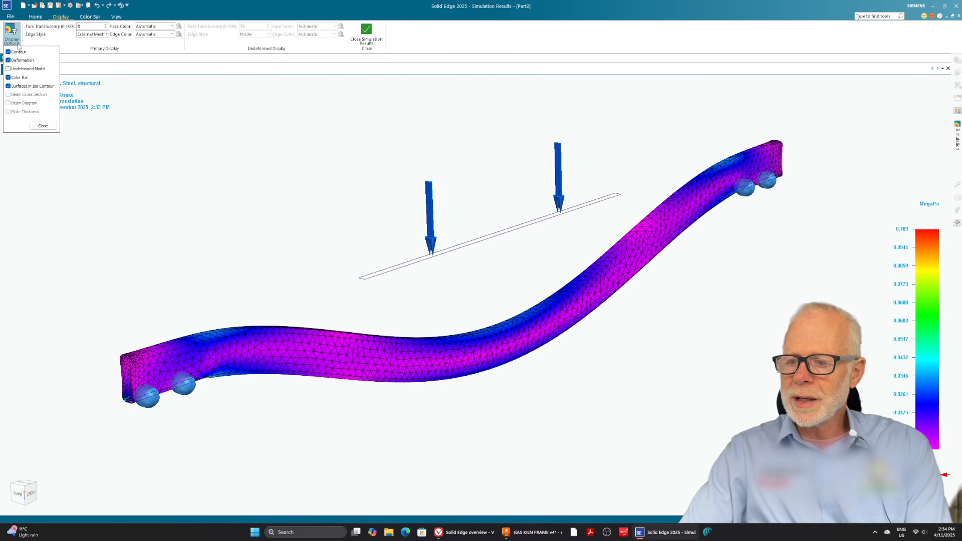
click(42, 126)
click(35, 17)
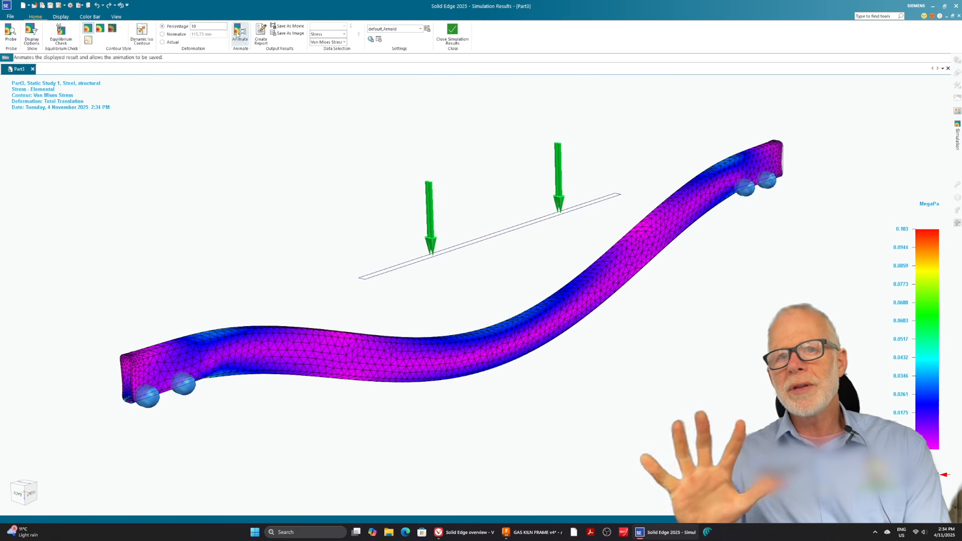
click(328, 42)
click(334, 120)
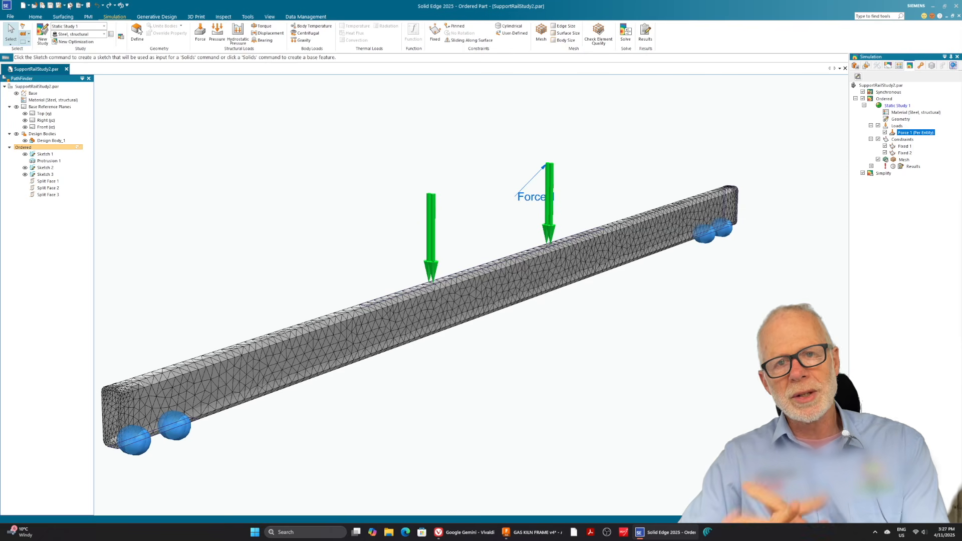
Change the derived force unit from millinewtons to N in the document's unit options and apply it.
click(71, 6)
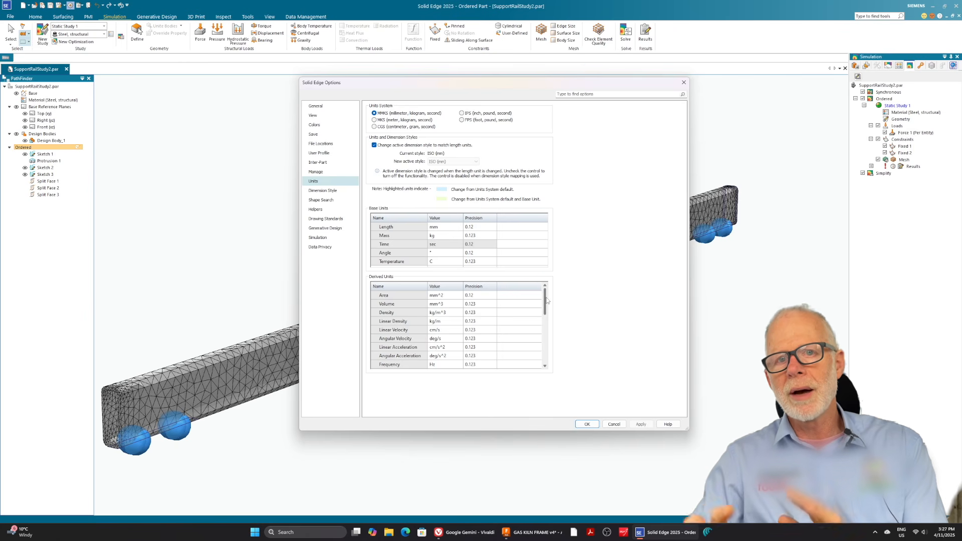
drag(546, 305, 545, 316)
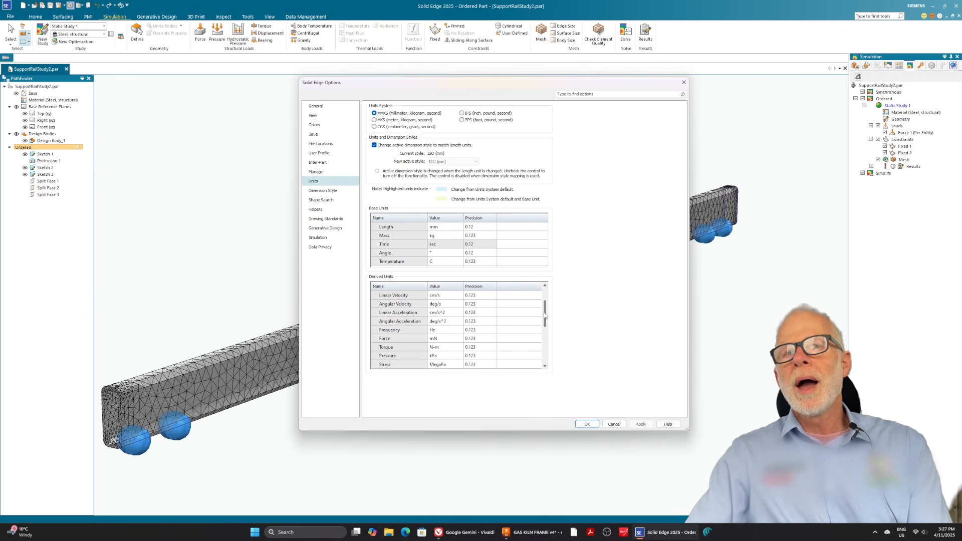
click(390, 339)
click(443, 340)
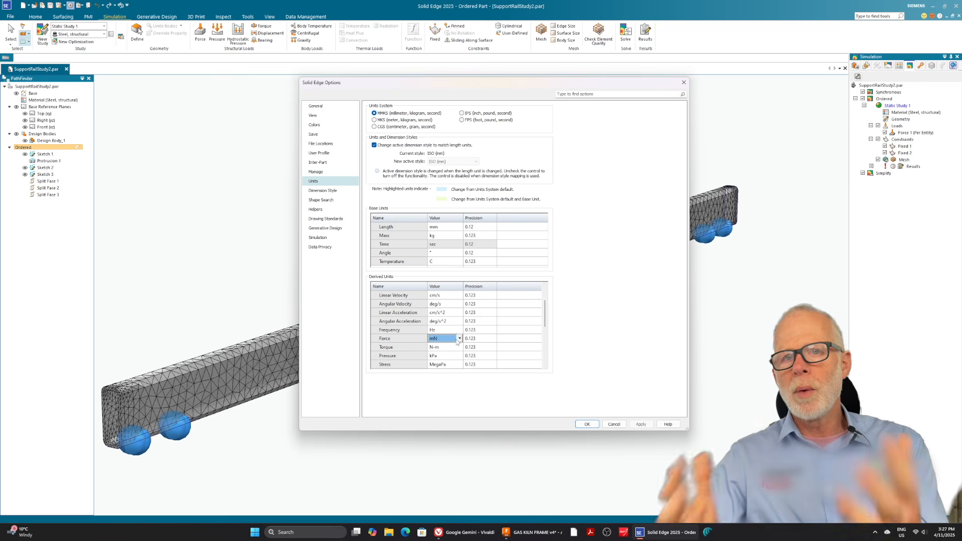
click(459, 339)
click(448, 346)
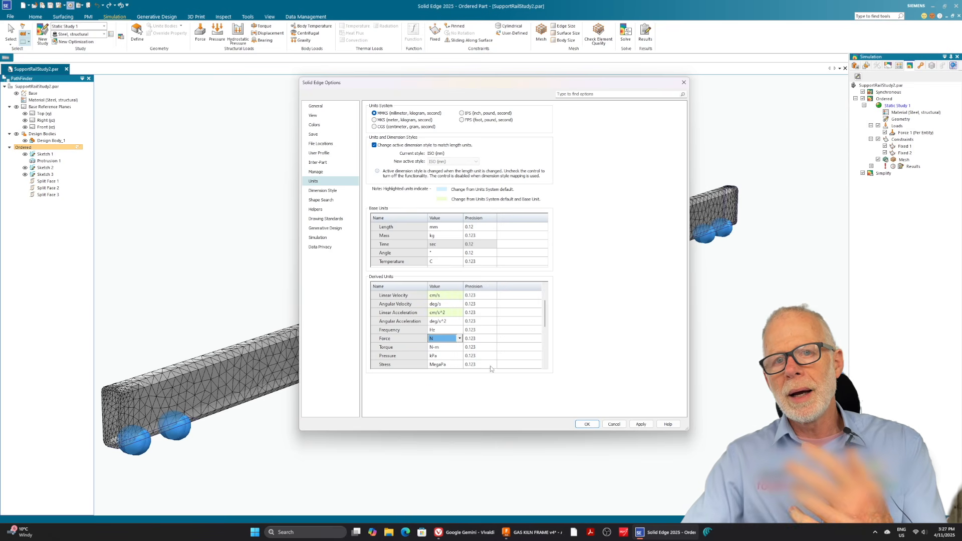
click(642, 426)
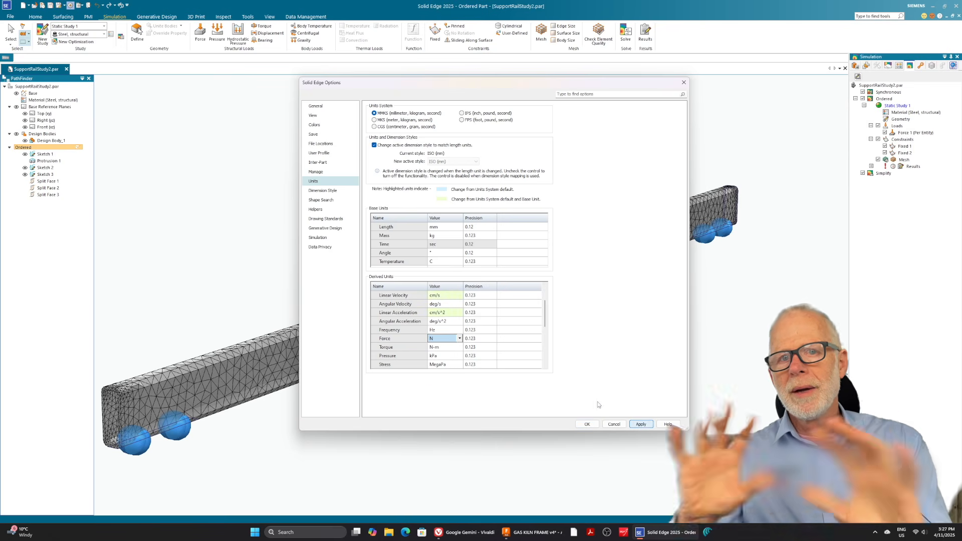
click(587, 424)
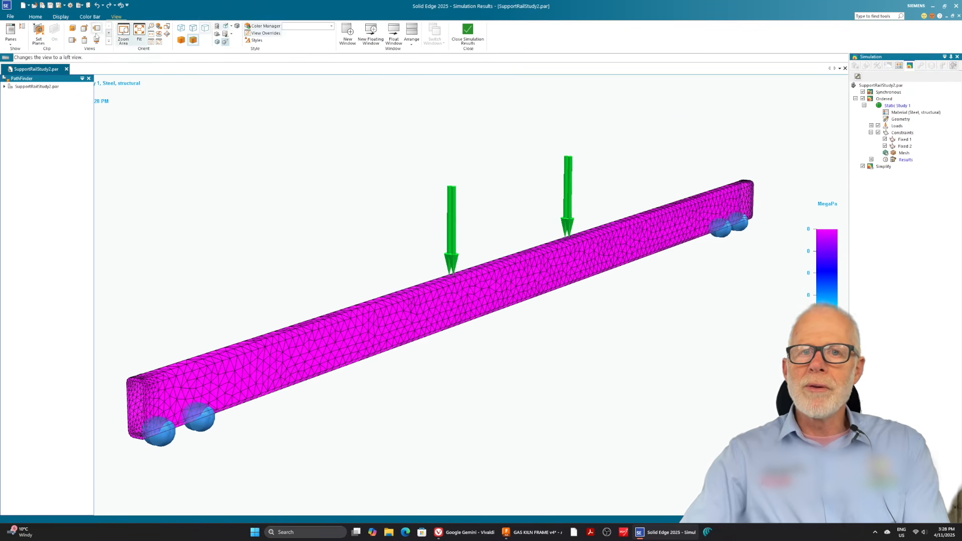
Display the Factor of Safety as the stress result component on the rail.
click(37, 17)
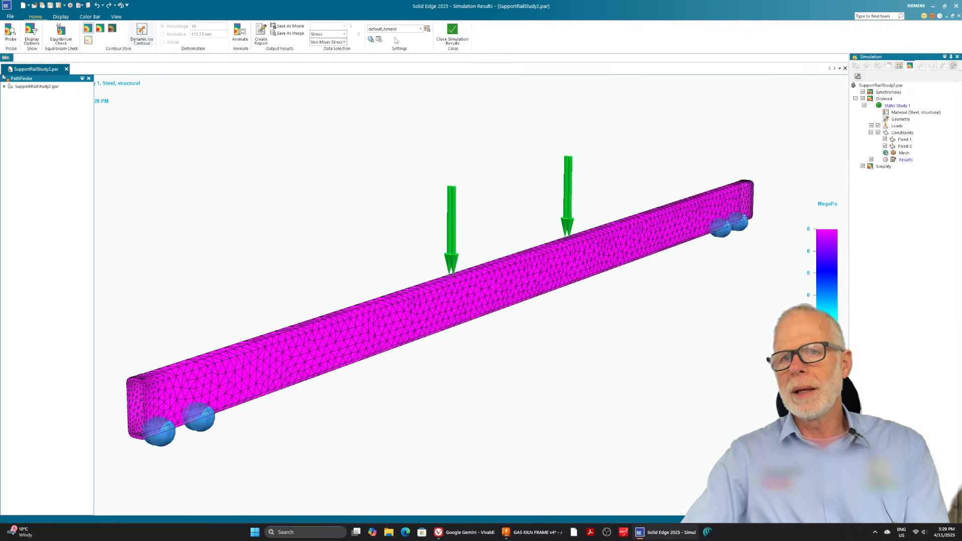
click(344, 42)
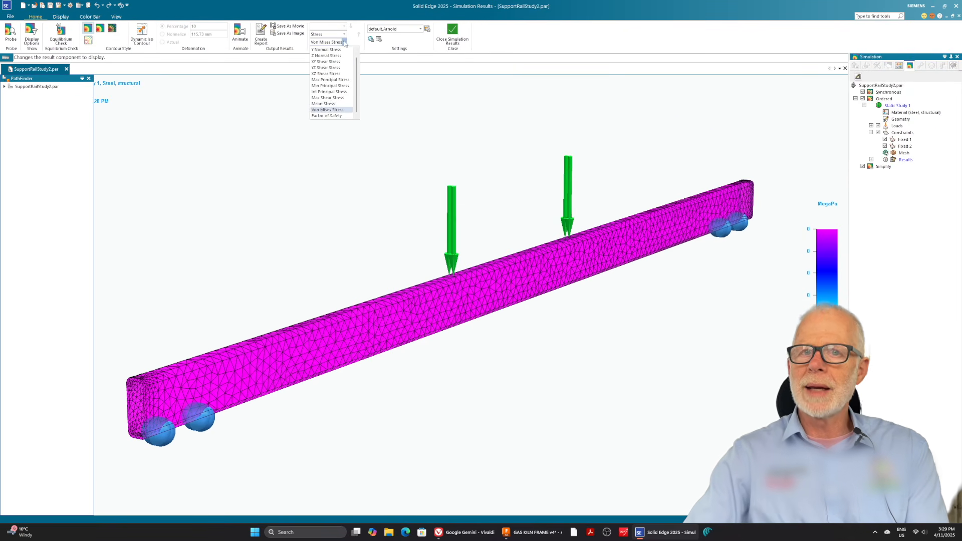
click(327, 115)
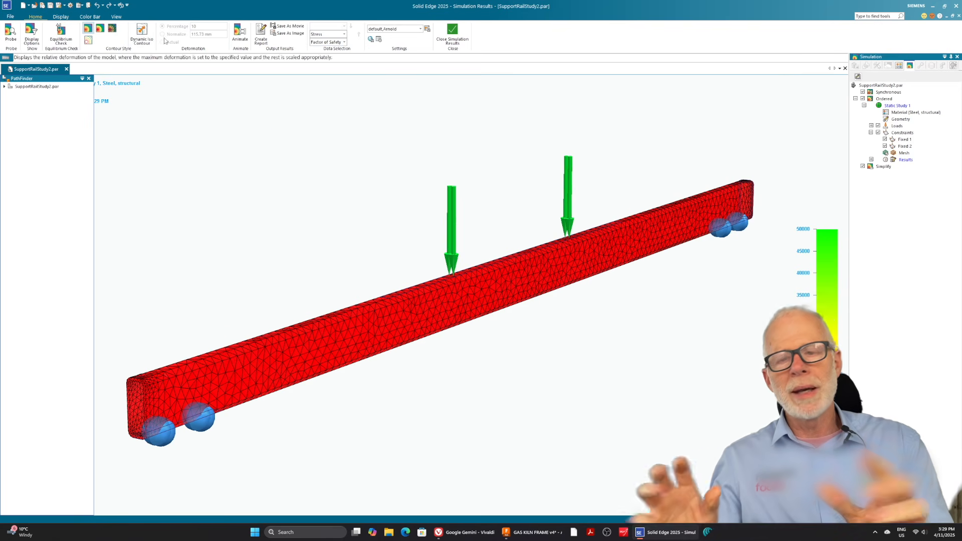
Switch the color bar to a user-defined scale and set its maximum to 50.
click(90, 17)
click(71, 34)
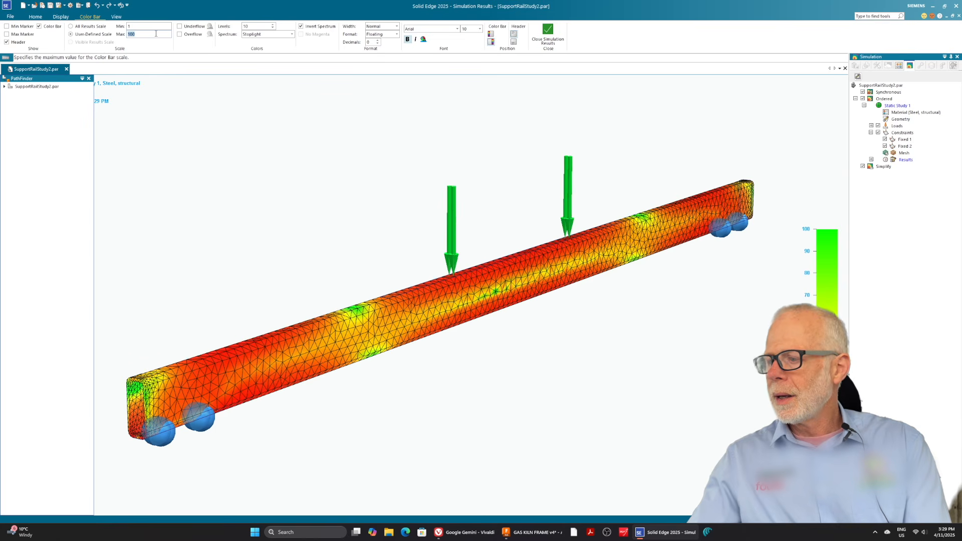
text(0)
key(Return)
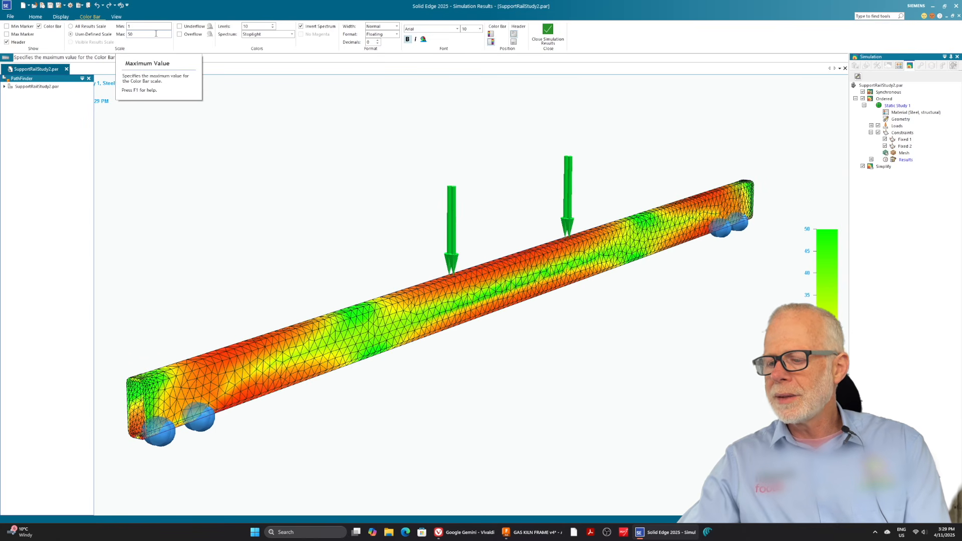
Set the color bar spectrum to Structural and its maximum value to 40.
click(291, 35)
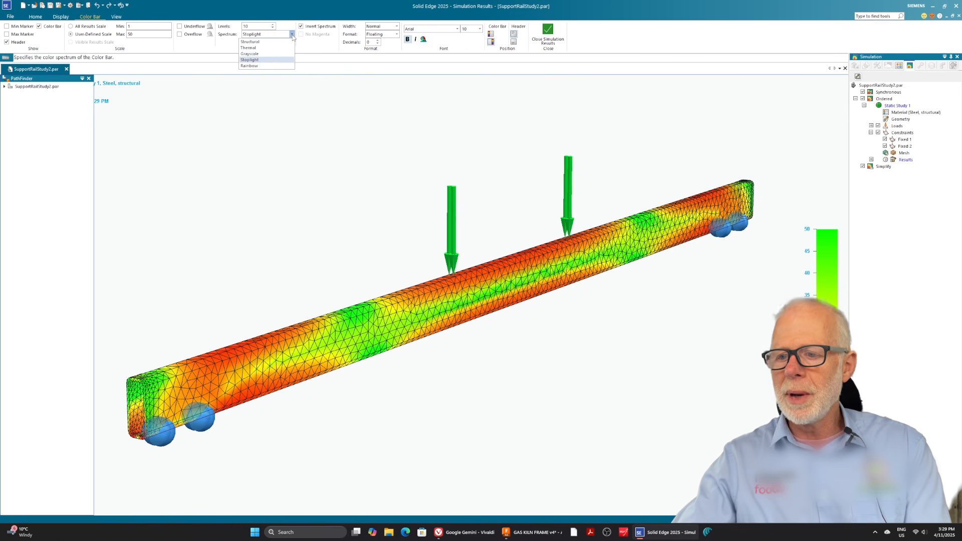
click(250, 42)
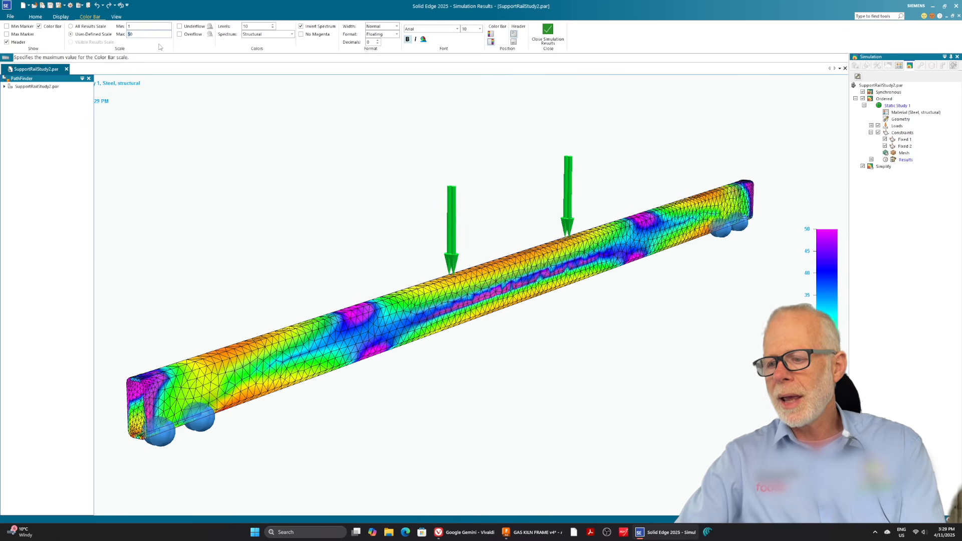
key(Return)
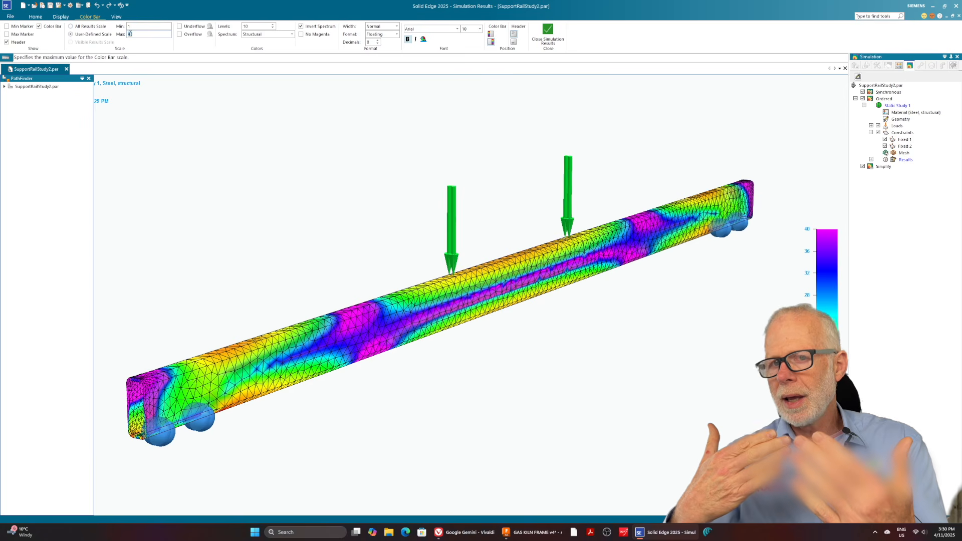
Set the color bar's maximum value to 30.
text(30)
key(Return)
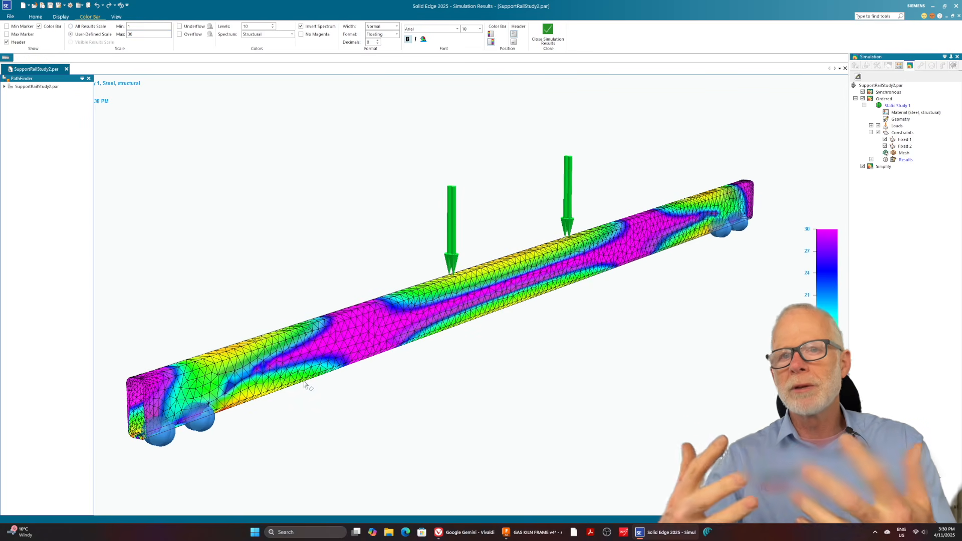
Expand the part's feature tree and auto-hide the Simulation pane to enlarge the results view and uncover the full color bar.
click(5, 87)
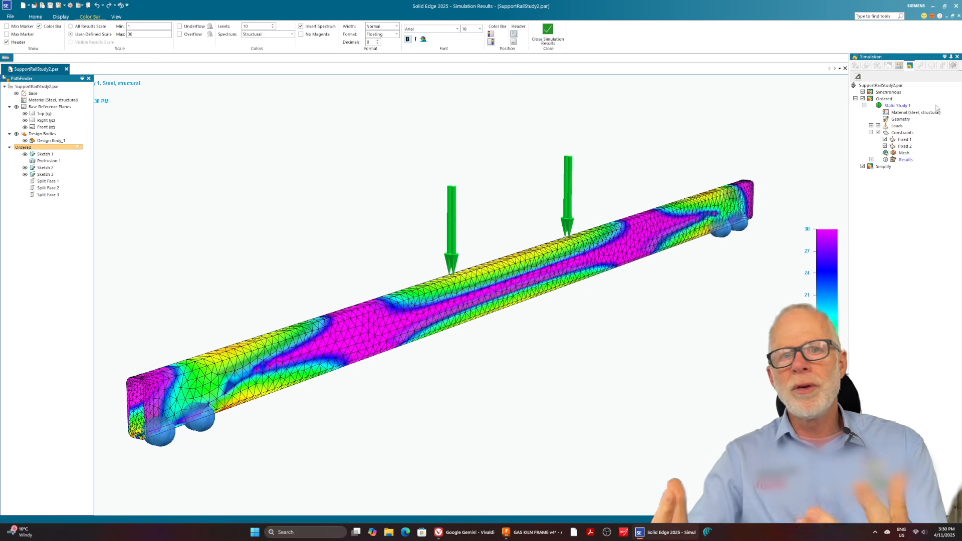
click(951, 56)
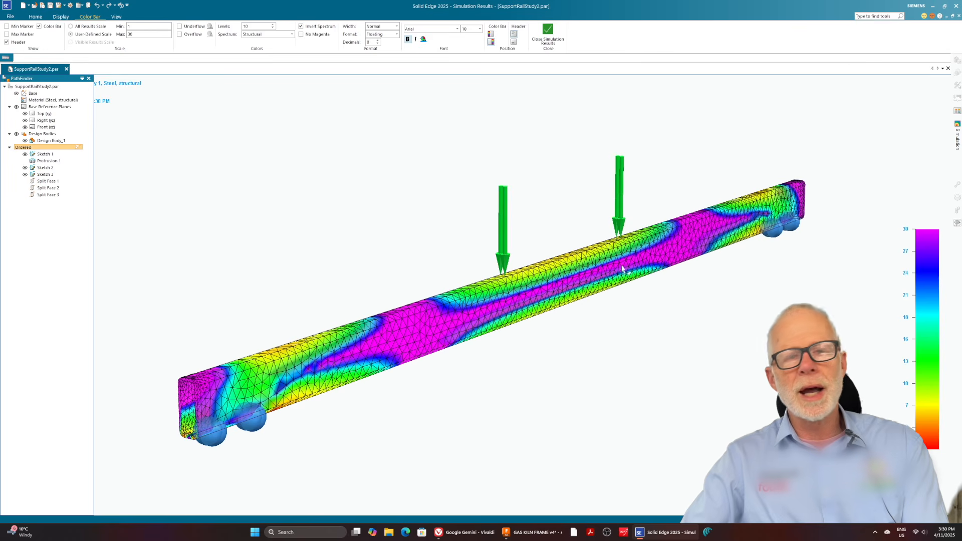
scroll(363, 297, up, 2)
scroll(382, 477, up, 2)
scroll(672, 404, down, 1)
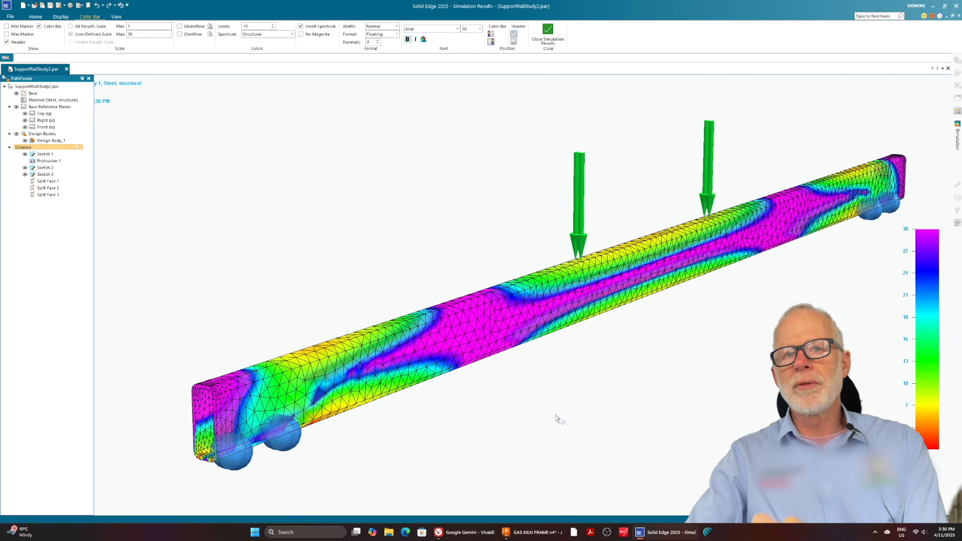
Probe the factor of safety at four nodes from the rail's lower edge beside the near support up its side face, placing the labels below.
click(35, 17)
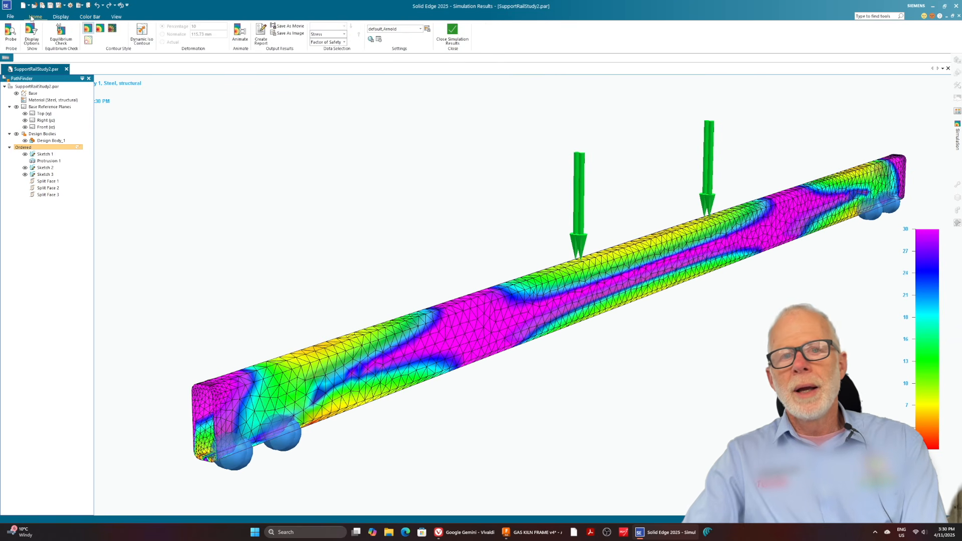
click(10, 33)
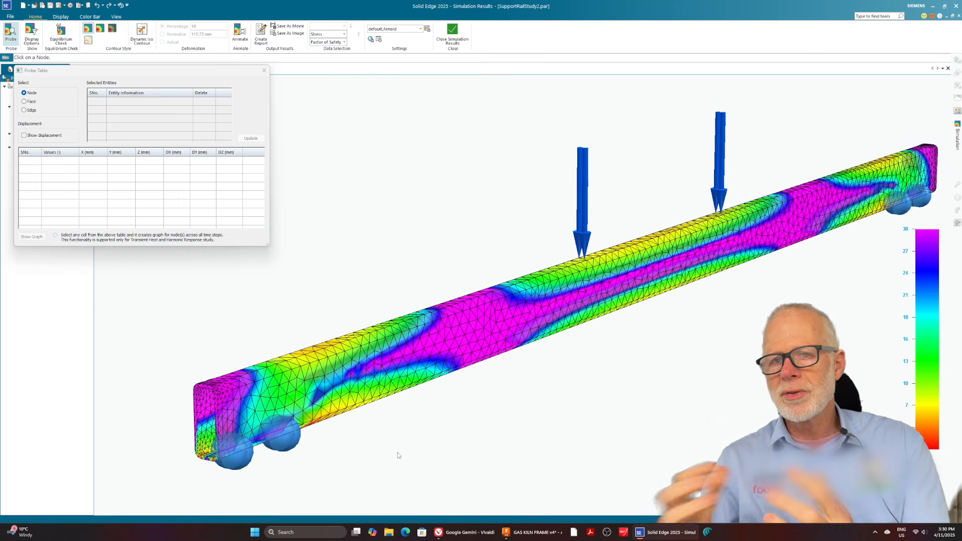
click(311, 427)
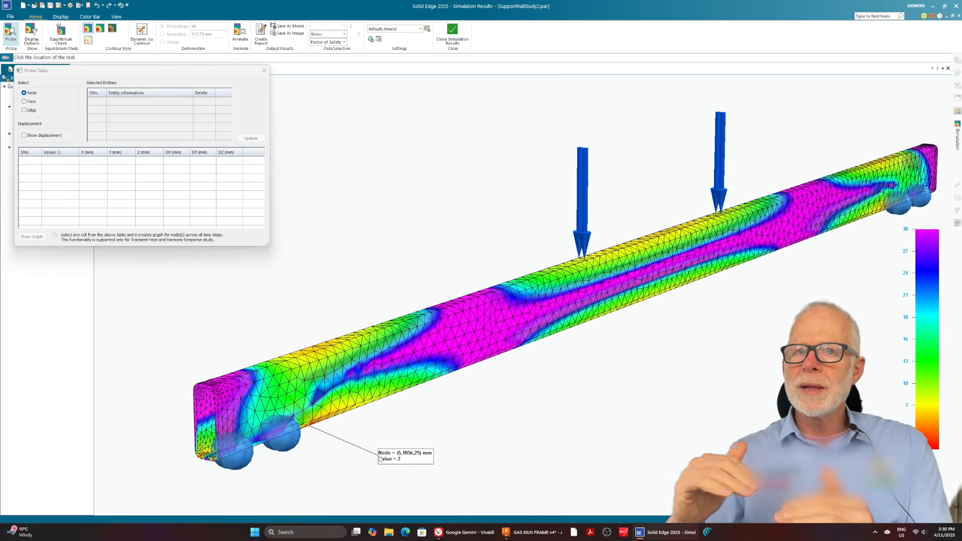
click(380, 458)
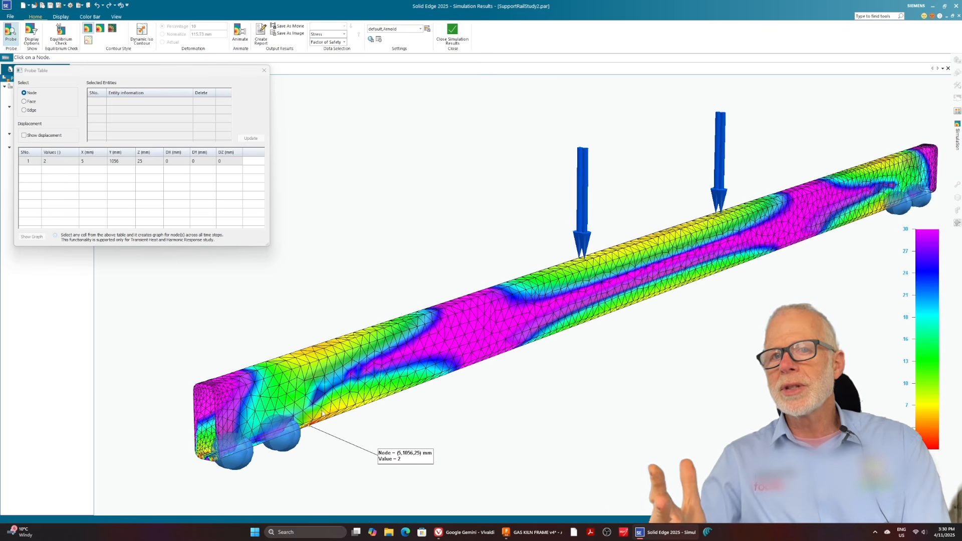
click(342, 413)
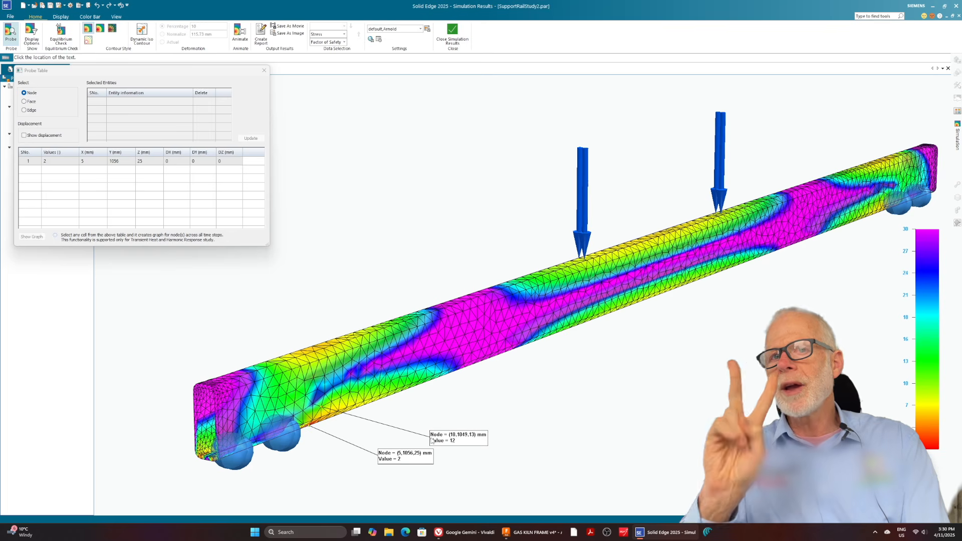
click(432, 439)
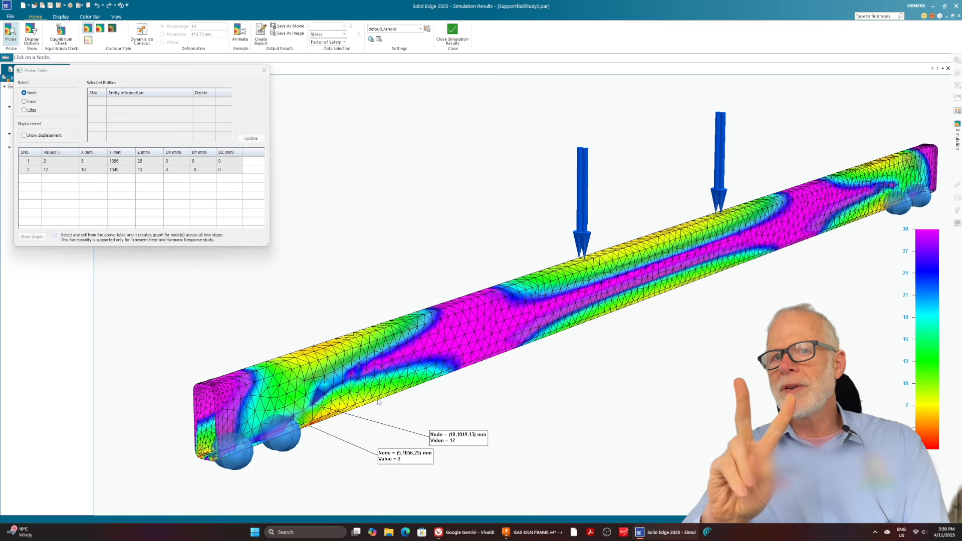
click(325, 394)
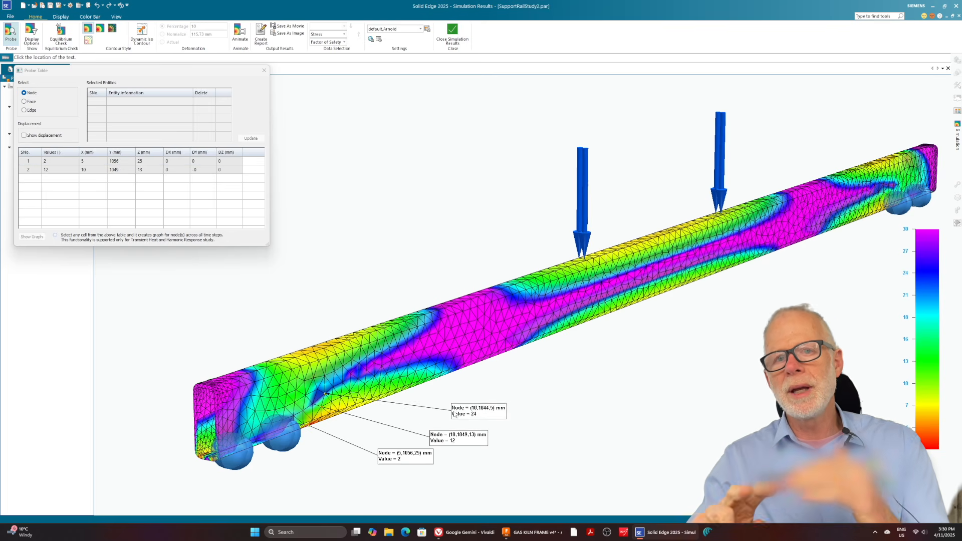
click(470, 418)
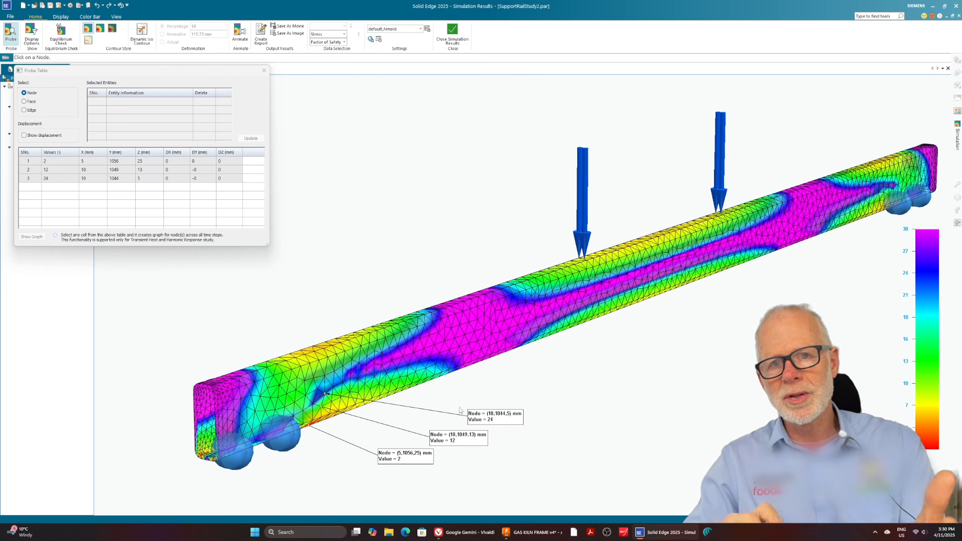
click(365, 372)
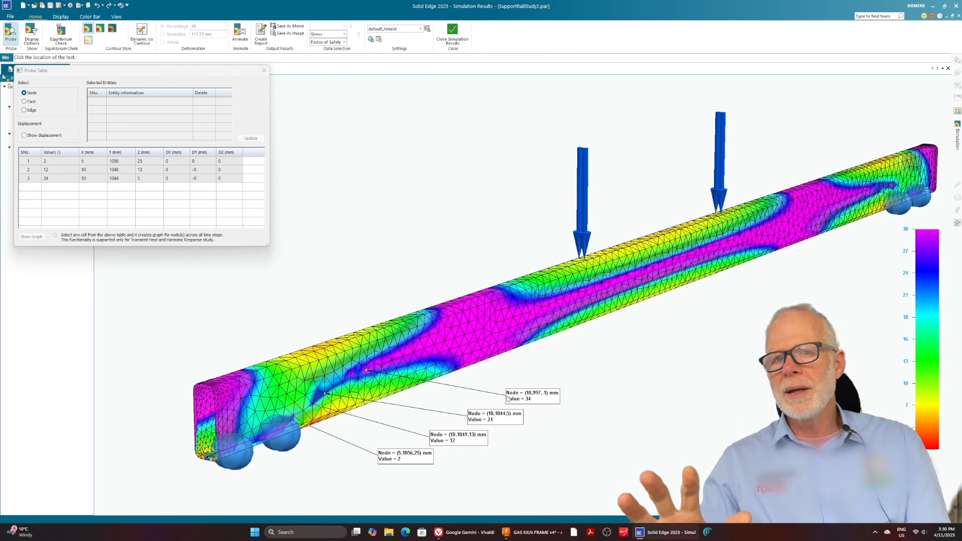
click(507, 399)
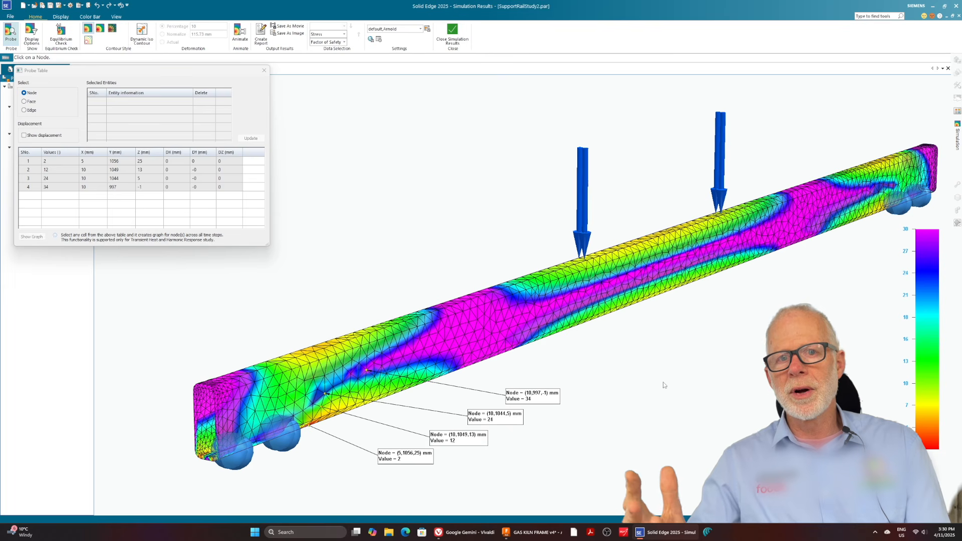
Probe one node on the rail's upper edge above the near support and one beside the nearer load arrow, placing their labels above the rail.
click(311, 352)
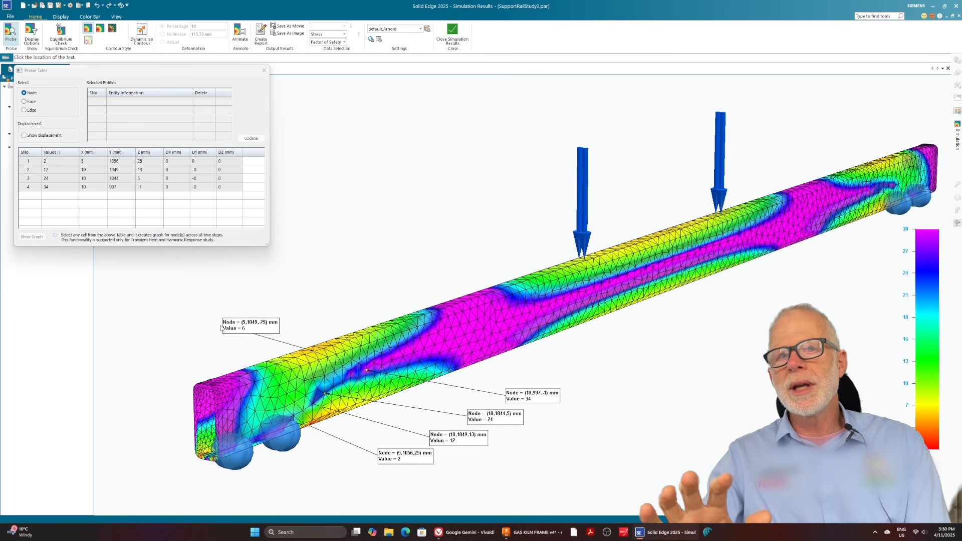
click(221, 324)
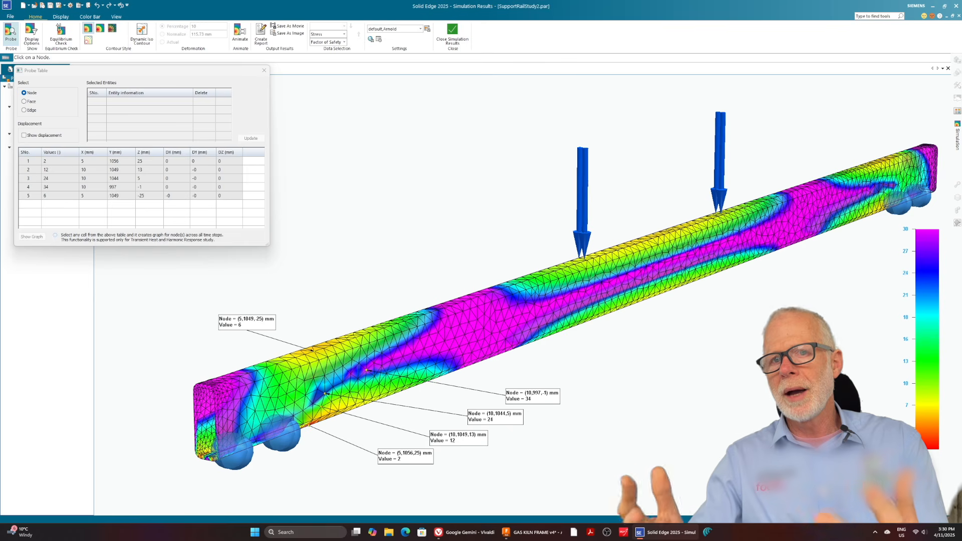
click(606, 266)
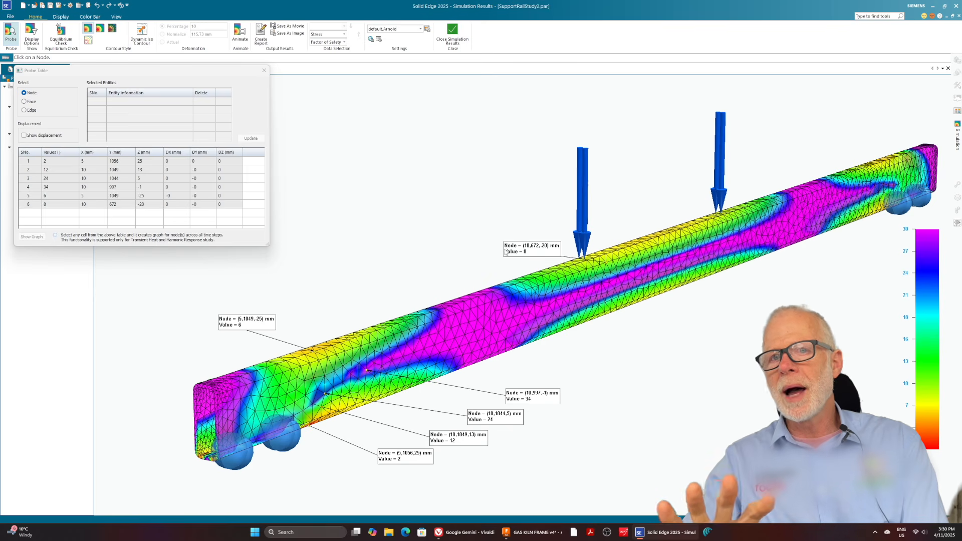